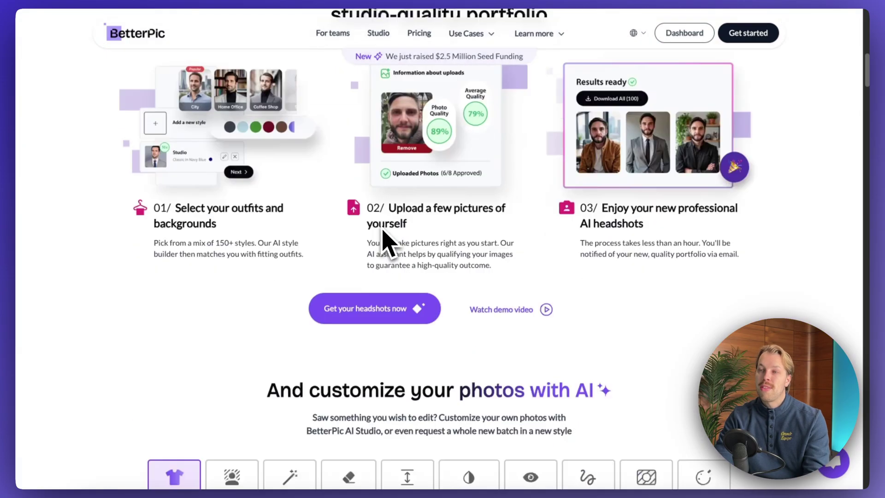
scroll(378, 220, "down", 20)
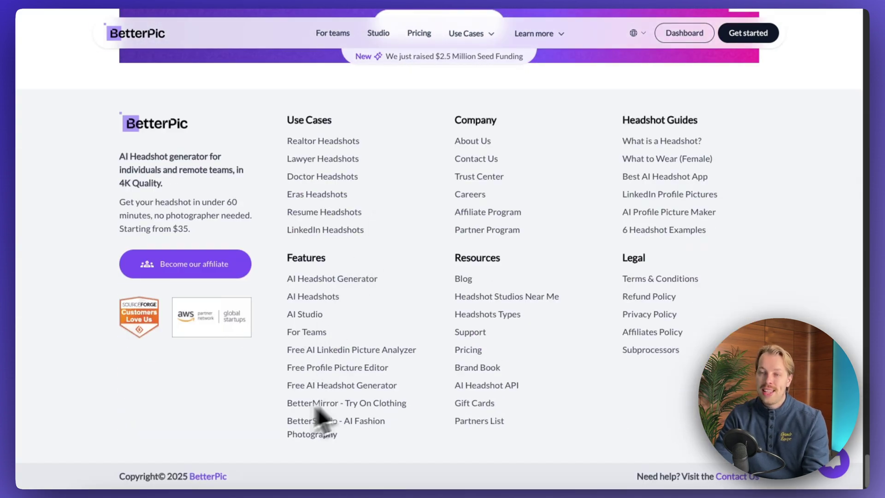
Scroll past BetterPic's homepage features and pricing to reach the Free AI Headshot Generator upload area
scroll(572, 306, "up", 15)
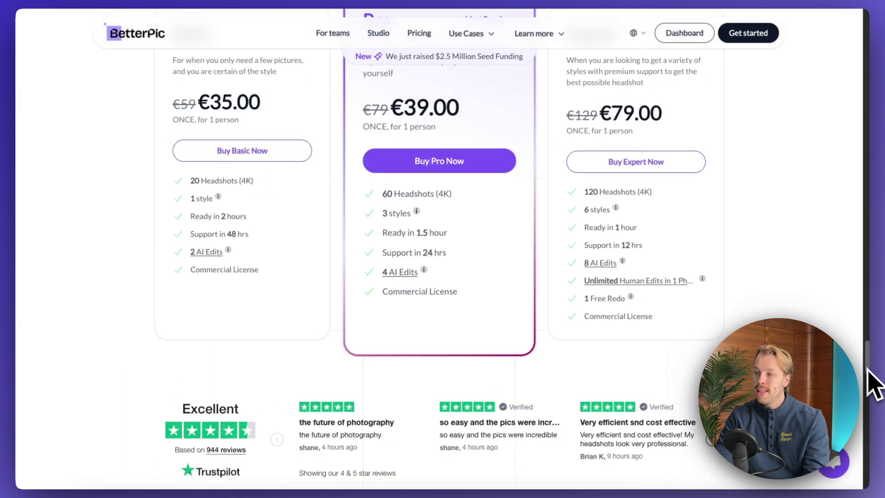
left_click_drag(866, 355, 866, 27)
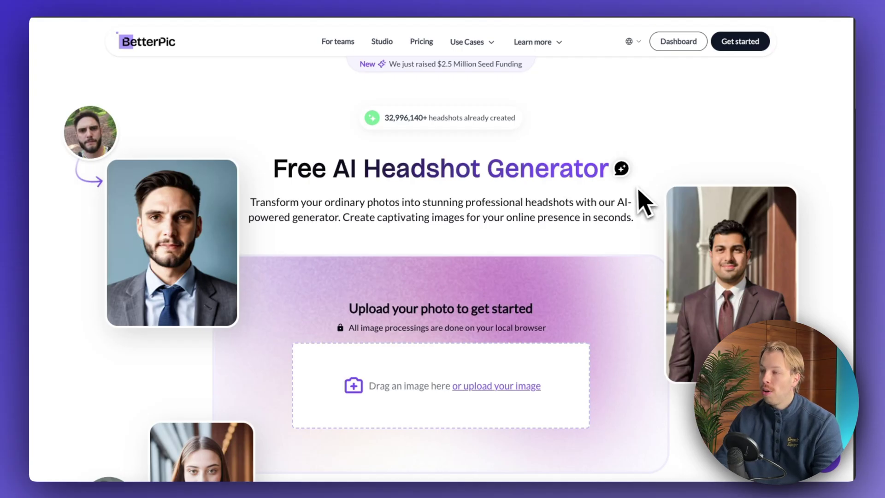
Upload selfies into the BetterPic upload box, then add one more selfie
scroll(658, 198, "down", 4)
scroll(660, 194, "up", 4)
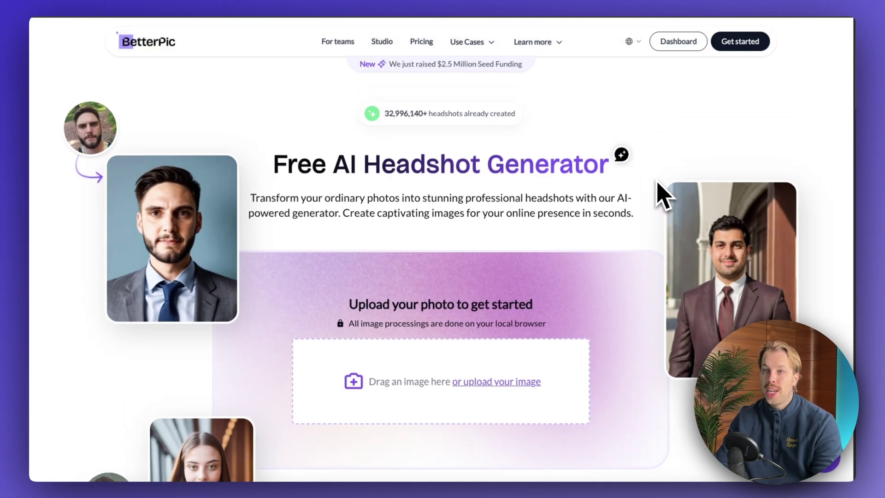
scroll(678, 204, "down", 2)
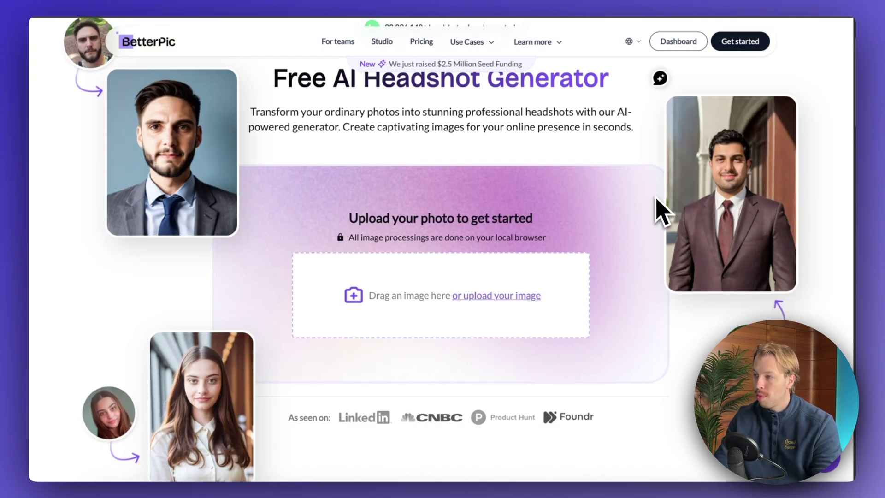
scroll(662, 211, "down", 2)
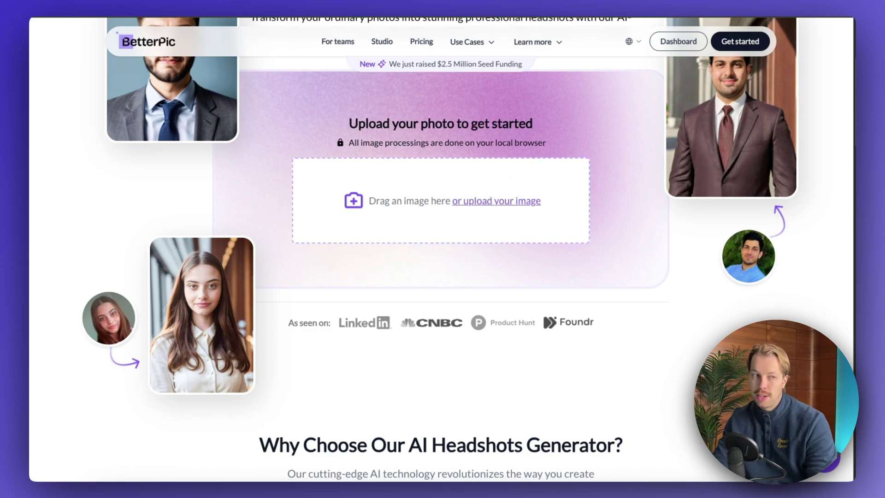
left_click_drag(474, 489, 474, 227)
scroll(474, 213, "down", 10)
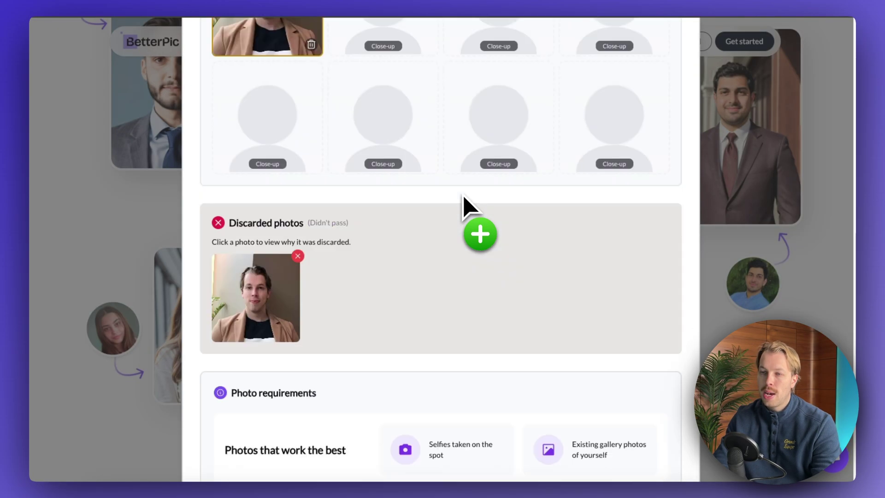
scroll(463, 196, "up", 10)
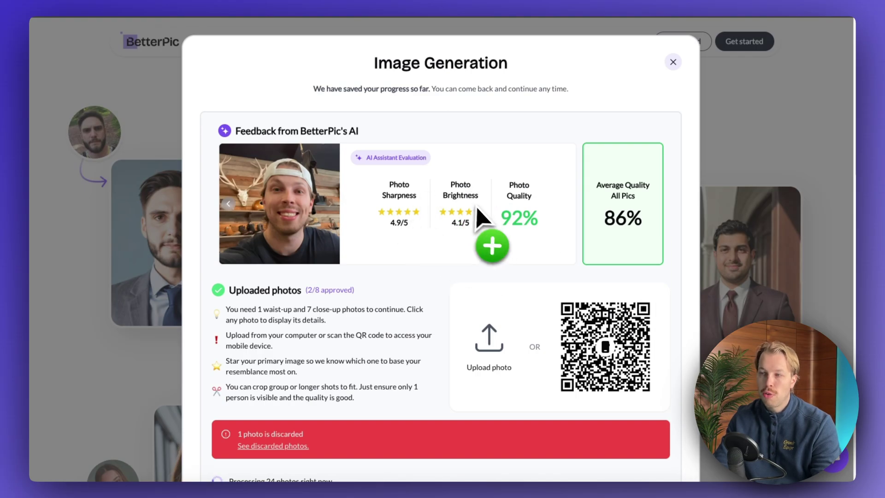
left_click_drag(479, 165, 306, 287)
Fill in personal details as Caucasian, three use cases, male, blue eyes, and submit
scroll(364, 207, "down", 10)
scroll(389, 300, "up", 1)
scroll(383, 299, "up", 10)
scroll(312, 286, "down", 10)
mouse_move(304, 286)
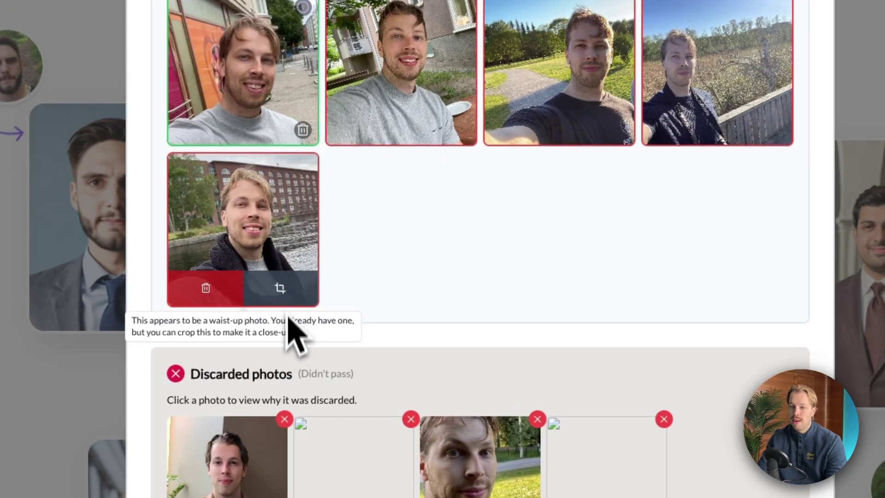
scroll(292, 362, "down", 5)
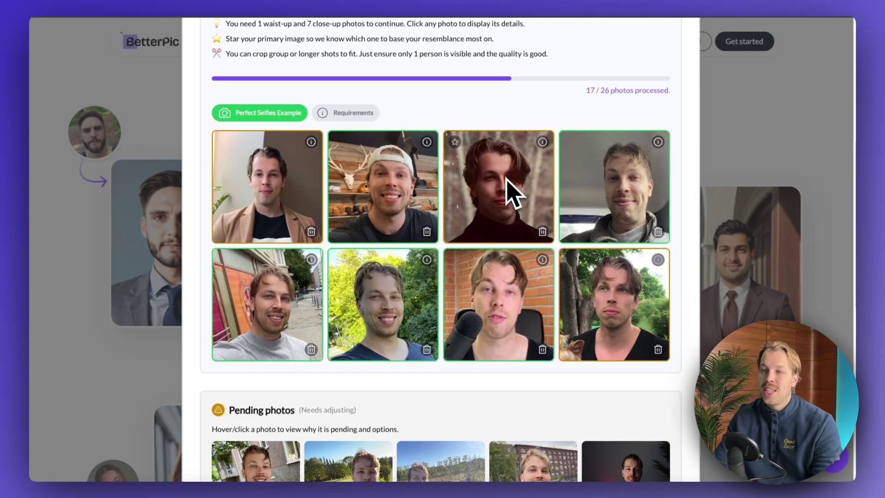
scroll(529, 139, "down", 9)
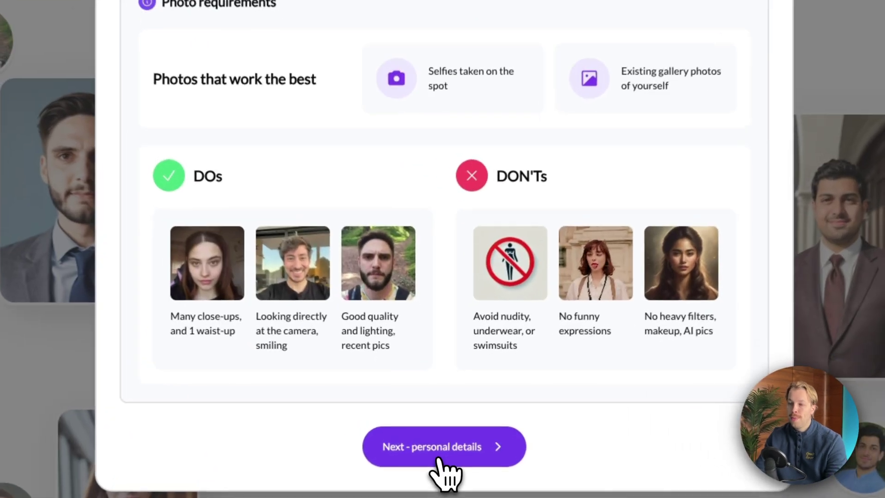
left_click(452, 443)
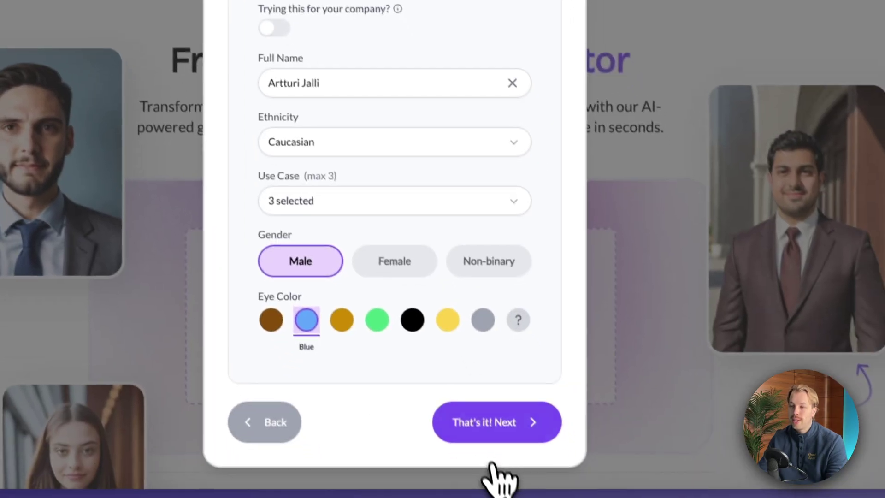
left_click(479, 426)
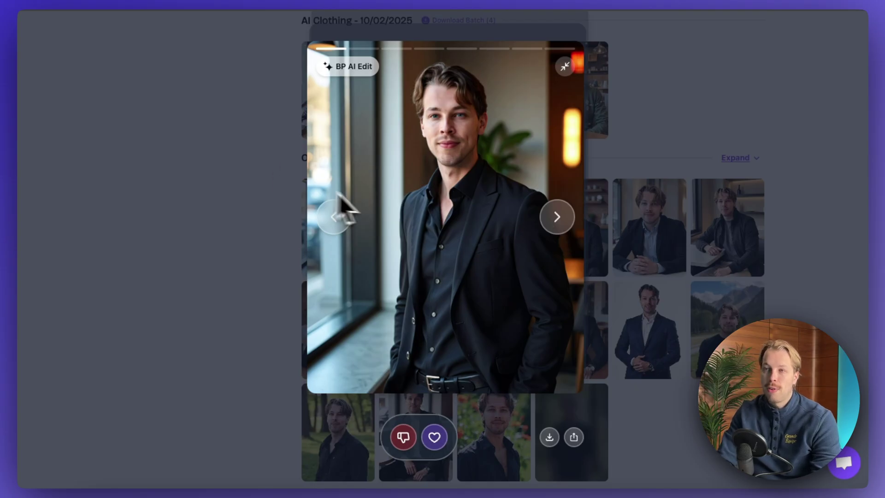
Cycle through the café, suit and blue-background headshots with the gallery arrows
left_click(559, 223)
left_click(559, 222)
left_click(566, 223)
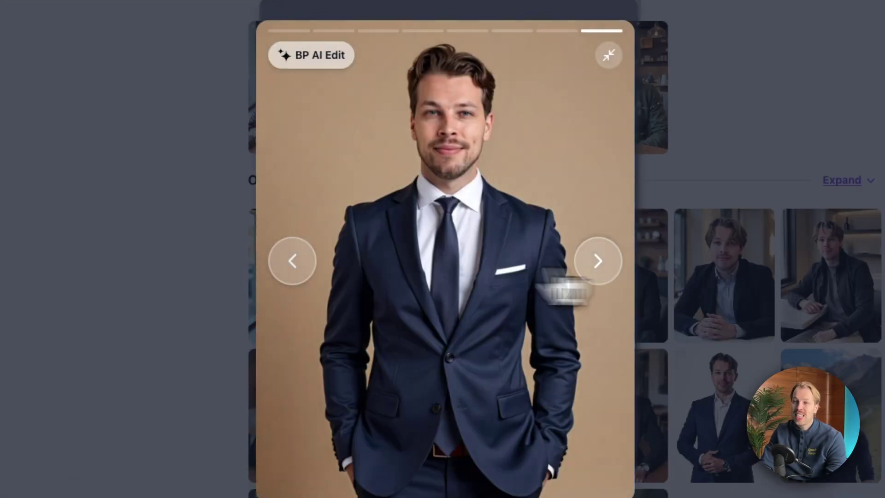
left_click(279, 264)
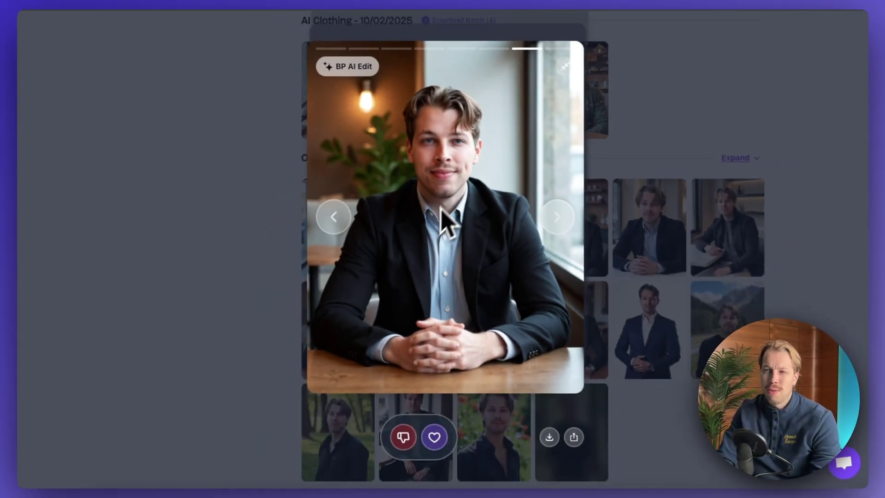
left_click(559, 222)
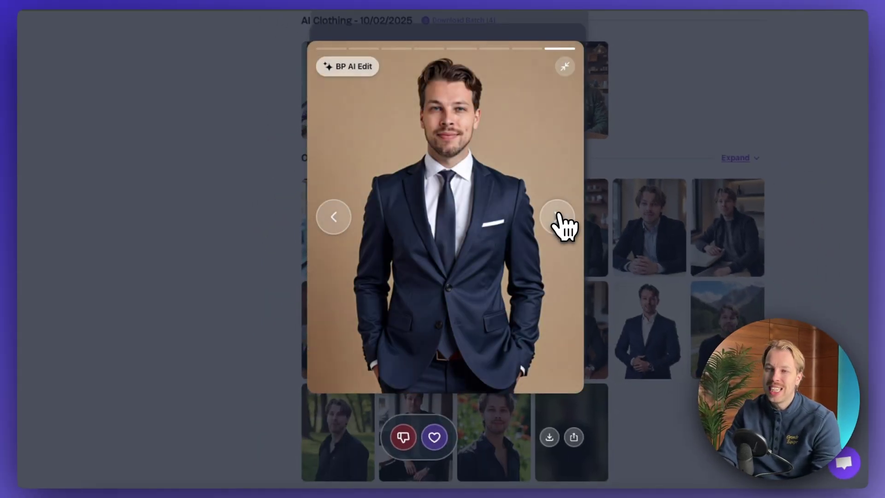
left_click(568, 222)
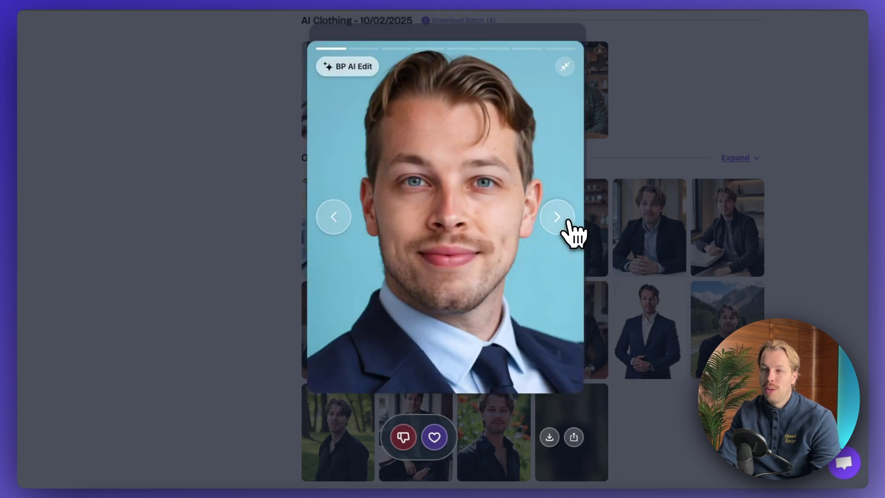
left_click(567, 226)
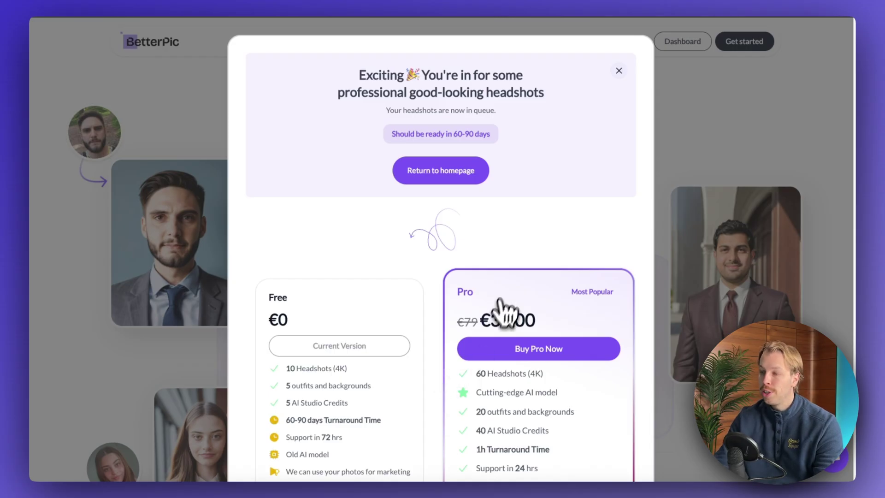
Scroll the queue confirmation to compare the Free €0 and Pro €39.00 plans
scroll(500, 300, "down", 1)
scroll(503, 295, "up", 1)
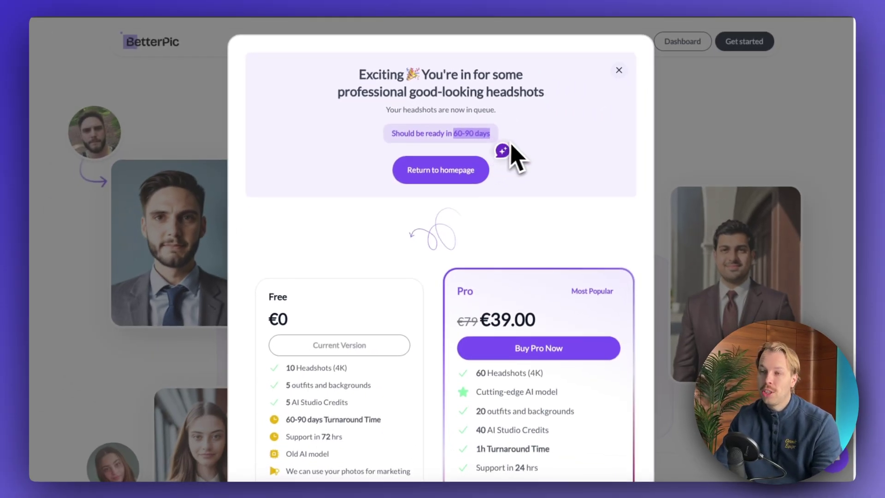
scroll(510, 154, "down", 3)
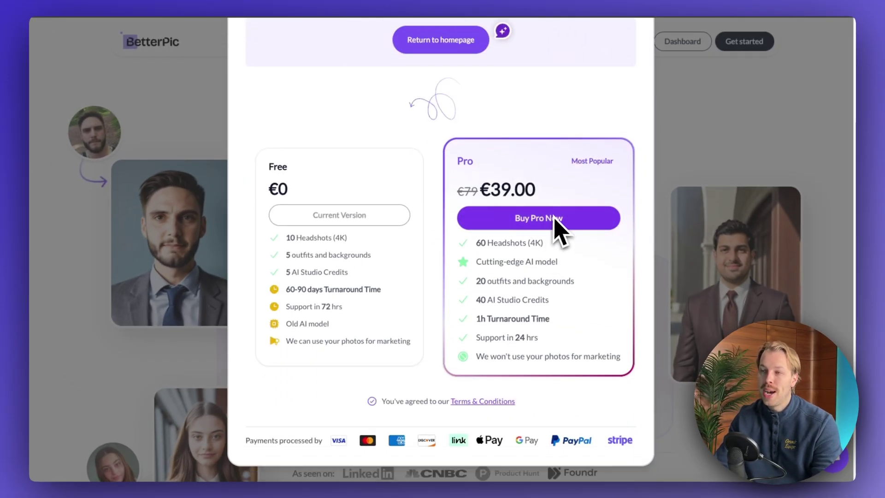
scroll(573, 223, "up", 3)
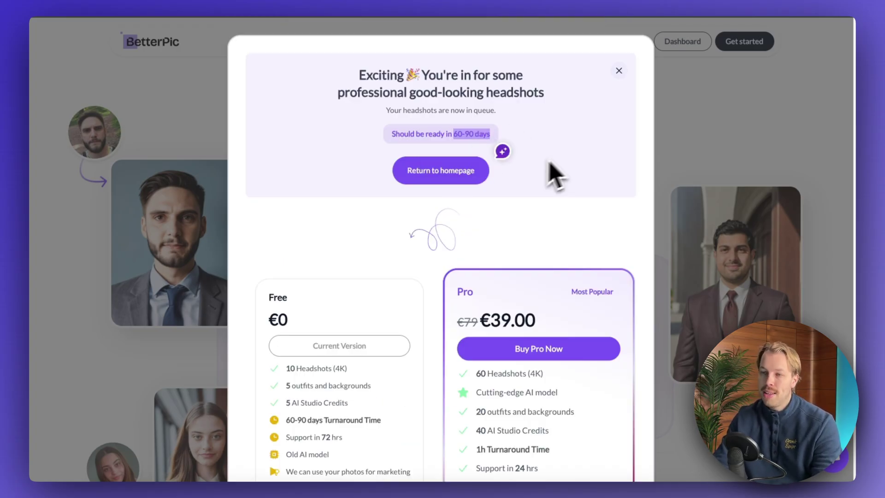
scroll(525, 198, "down", 3)
scroll(549, 178, "up", 3)
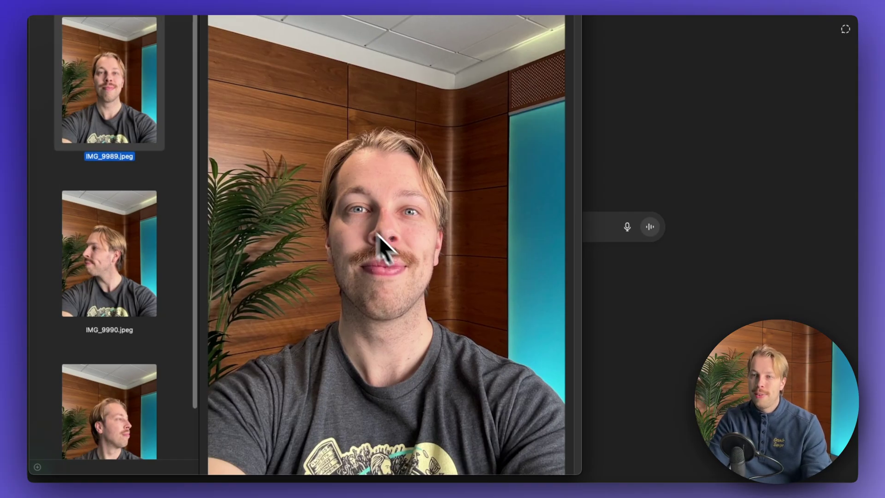
Preview front-facing IMG_9989, side-facing IMG_9990 and the profile selfie, then close the preview
left_click(114, 251)
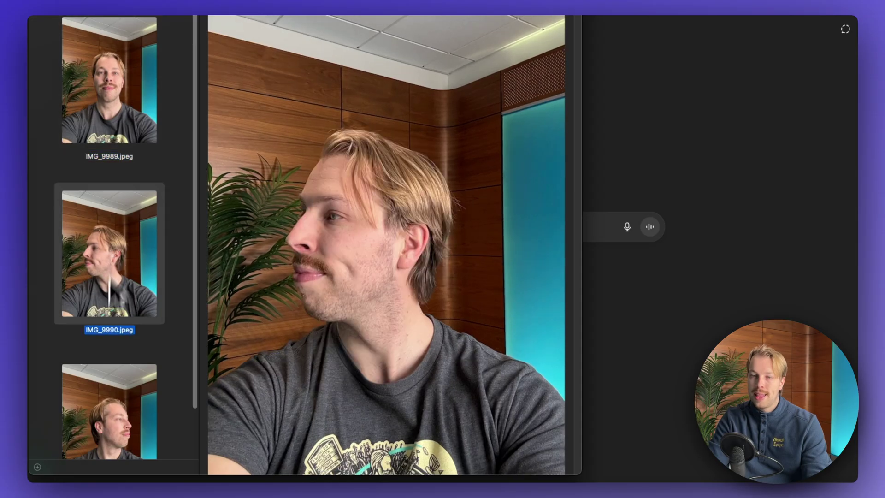
left_click(98, 403)
left_click(99, 280)
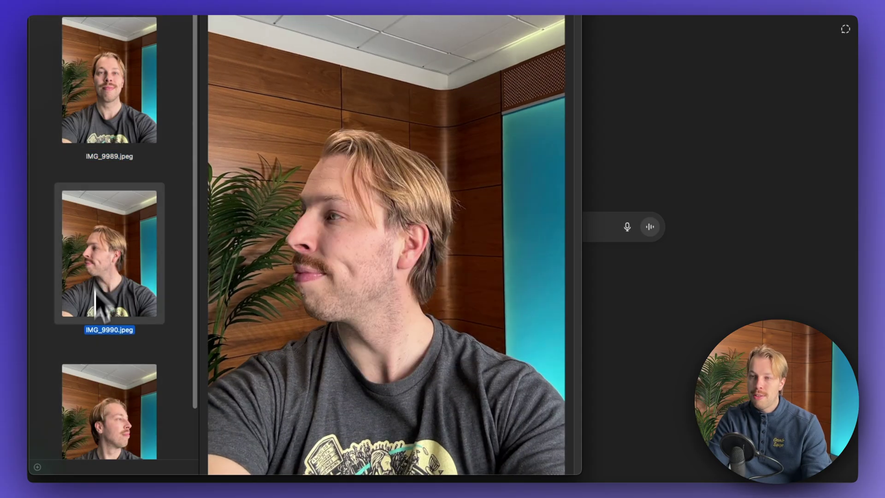
left_click(109, 403)
left_click(98, 308)
left_click(121, 420)
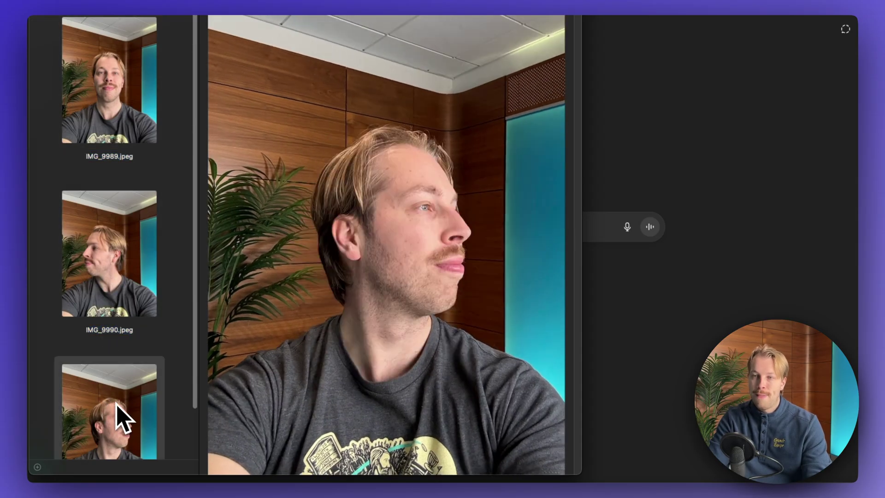
left_click(115, 125)
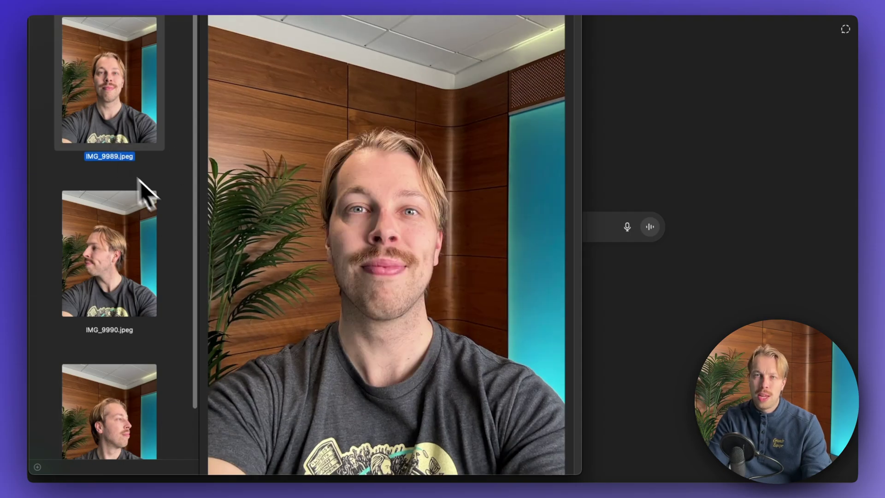
left_click(146, 215)
left_click(124, 425)
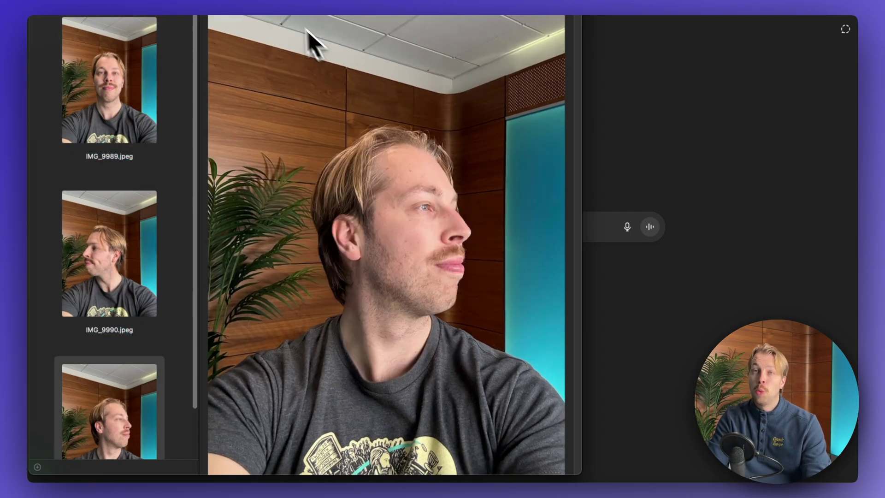
key("Escape")
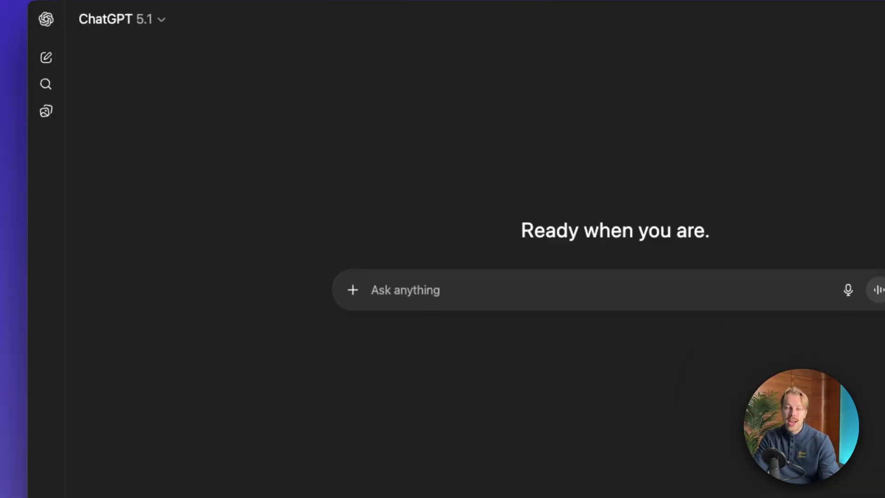
Attach the three selfies and paste the photorealistic LinkedIn headshot prompt into ChatGPT
left_click_drag(530, 288, 384, 289)
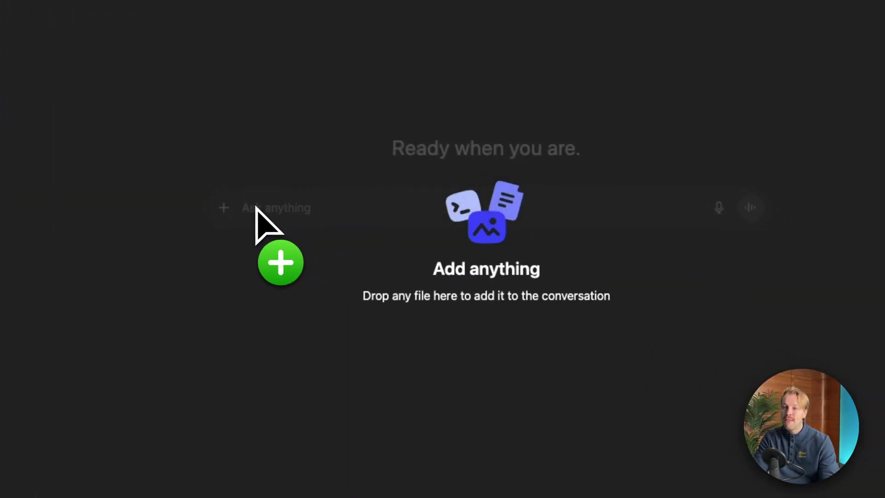
left_click_drag(256, 208, 253, 206)
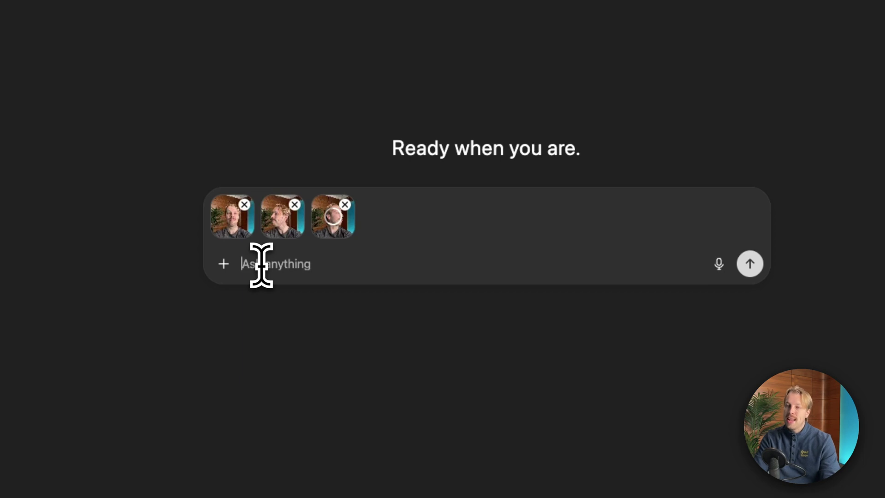
type("I need a professional LinkedIn headshot, but I don't want to have a professional taking those images for me. That's why I'm asking you to be my AI photographer. Your job is to learn what I look like from the three selfies I just sent you; one from in front and the other two from the sides. Create a professional AI headshot that I can use on LinkedIn that looks exactly like me. Make it photorealistic, sharp, detailed, and more importantly, make it look exactly like me. No uncanniness, no AI-like blank stare, or anything like that. Make it a perfect clone but in a professional setting as if it was shot on a professional AI headshot camera. Create one AI headshot for me, please.")
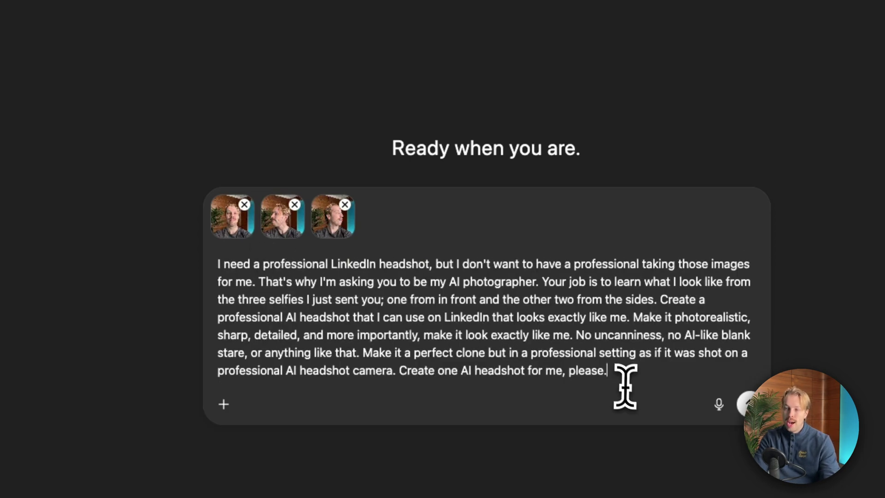
left_click_drag(617, 375, 210, 259)
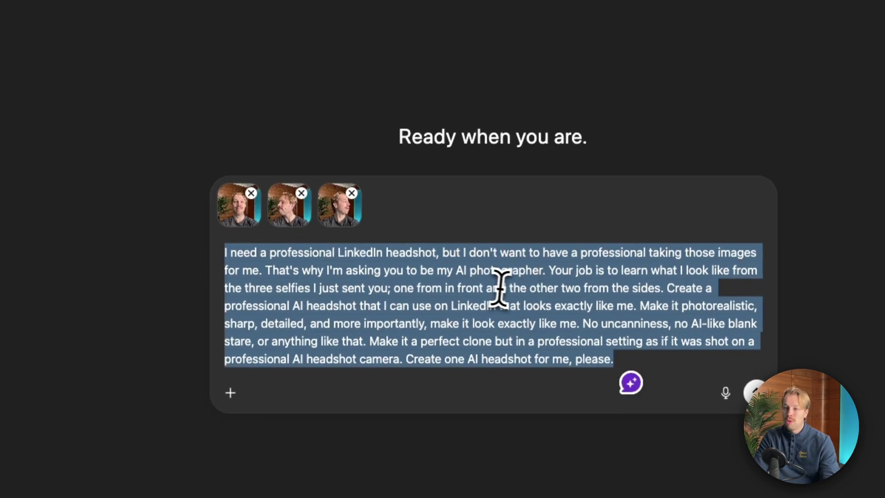
left_click(492, 299)
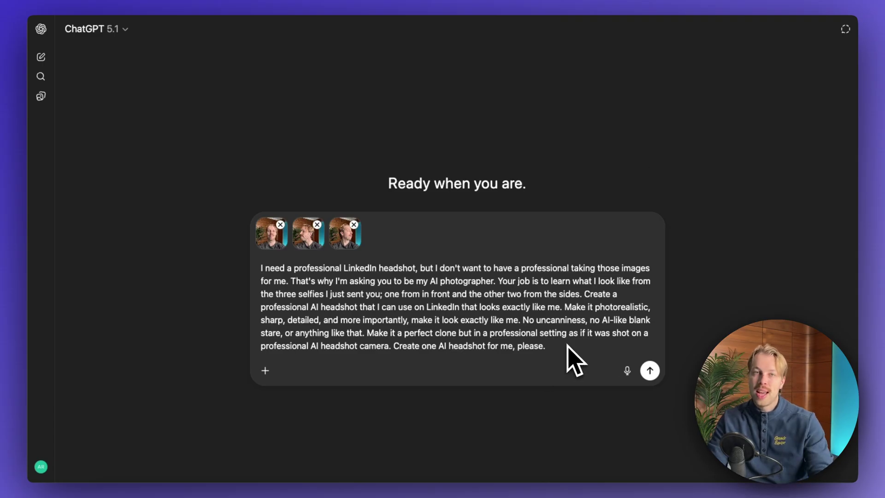
left_click_drag(565, 349, 254, 269)
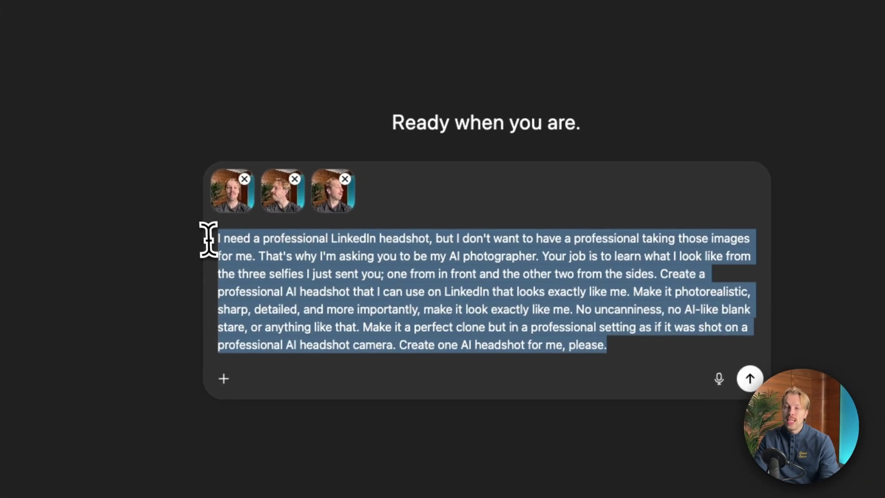
Send the prompt and get a suited office-backdrop headshot generated
left_click(461, 277)
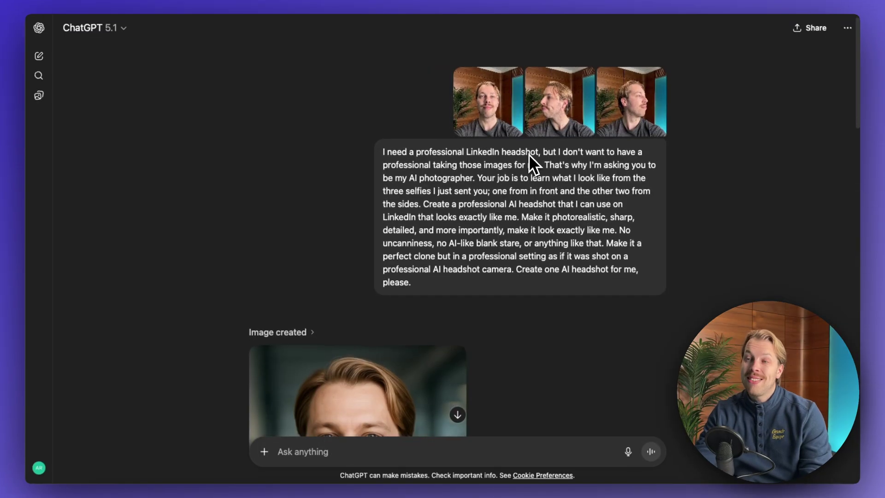
scroll(539, 157, "down", 5)
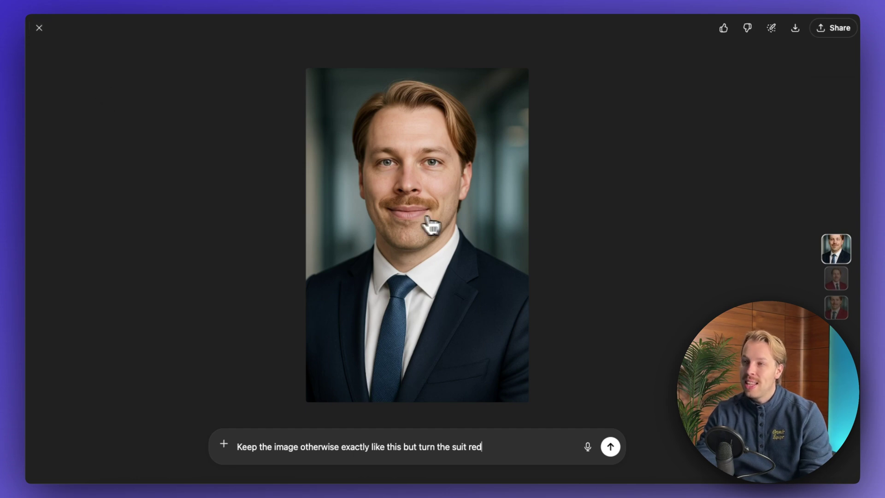
left_click(771, 27)
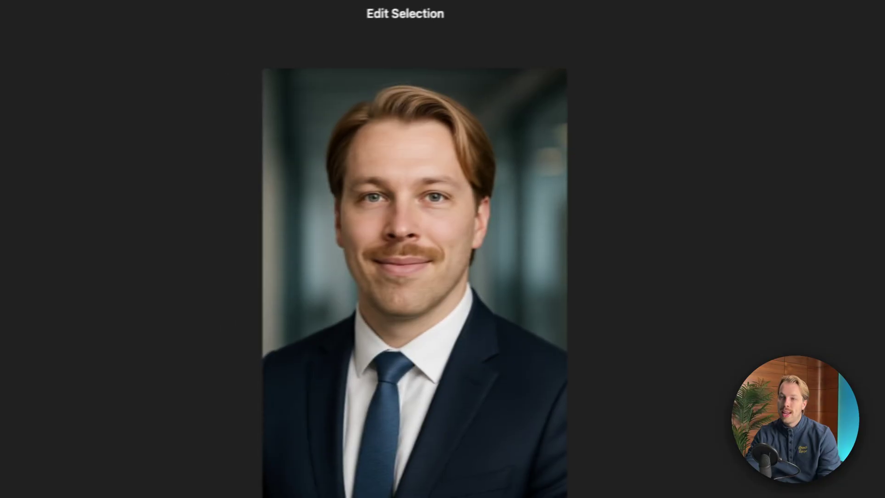
mouse_move(386, 127)
left_mouse_down()
mouse_move(379, 214)
mouse_move(409, 134)
mouse_move(412, 263)
left_mouse_up()
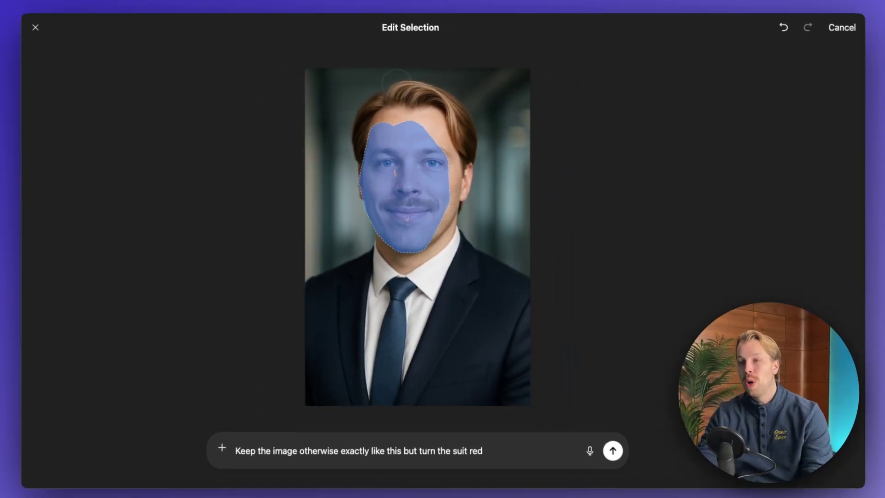
left_click(43, 31)
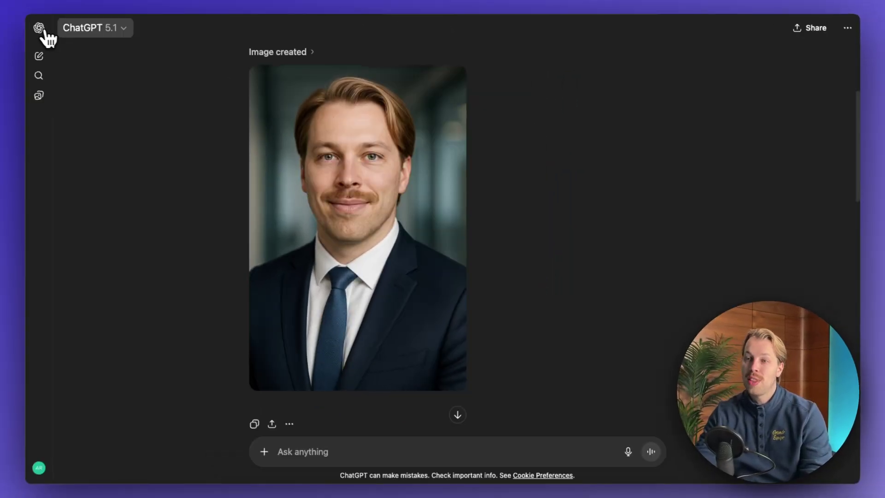
scroll(371, 154, "down", 5)
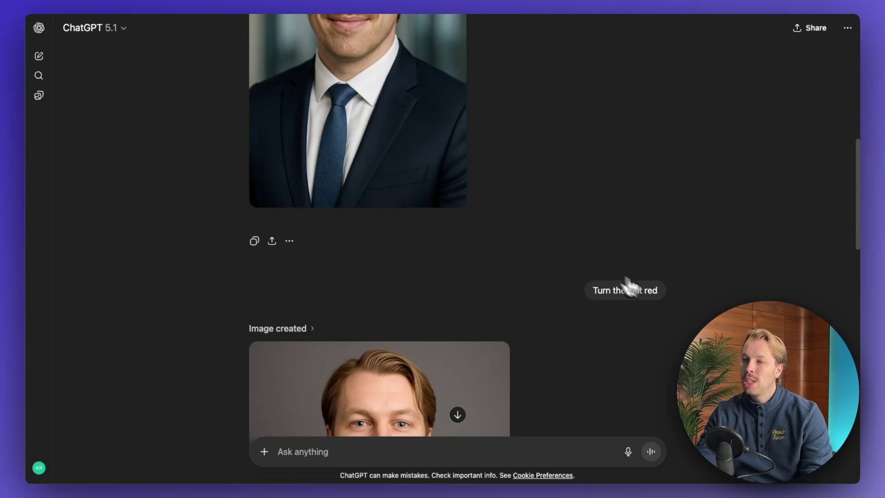
scroll(601, 318, "up", 2)
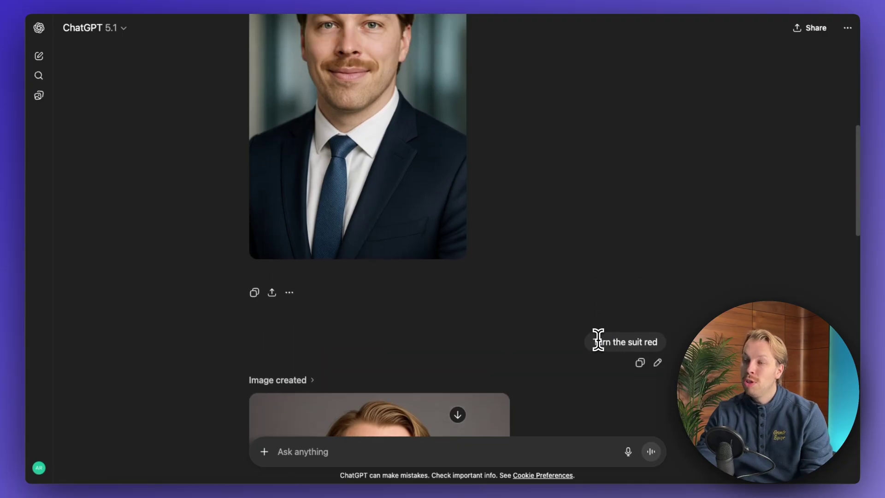
scroll(466, 250, "up", 1)
scroll(380, 138, "down", 7)
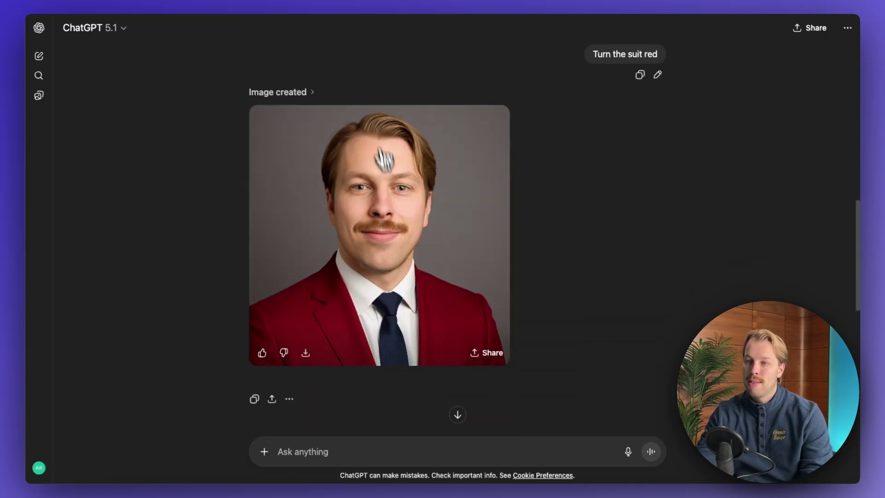
left_click(418, 233)
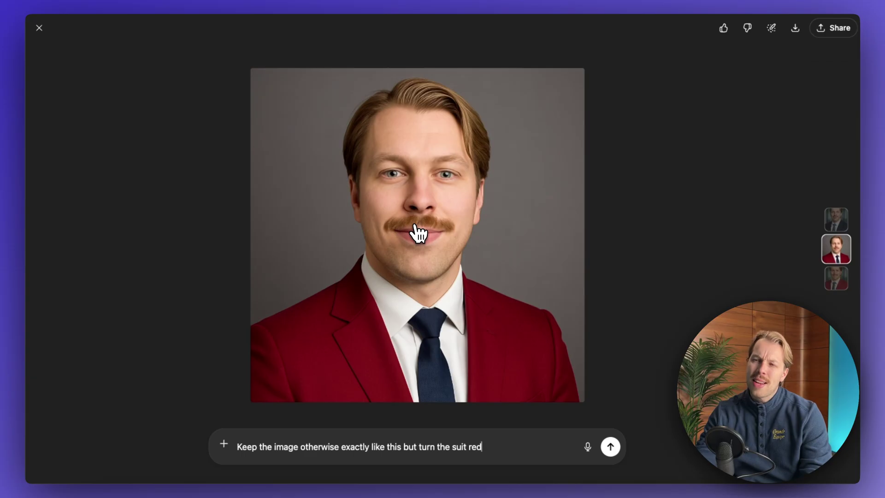
left_click(40, 28)
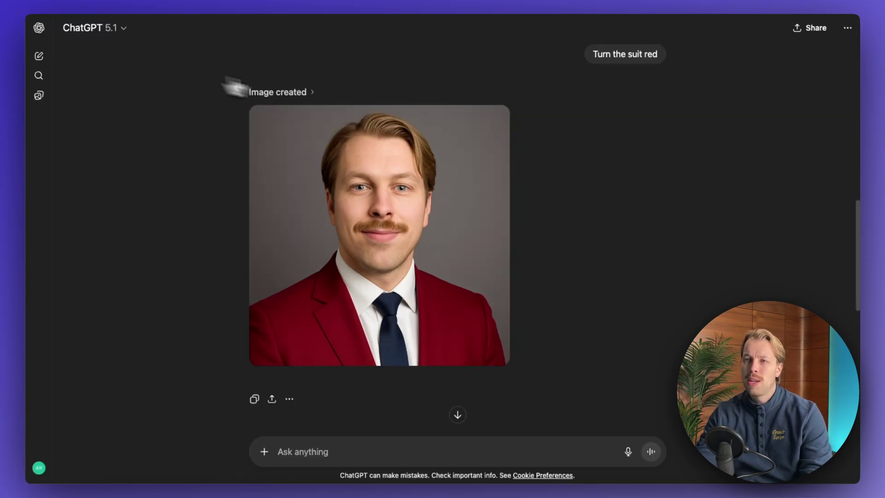
scroll(332, 109, "up", 10)
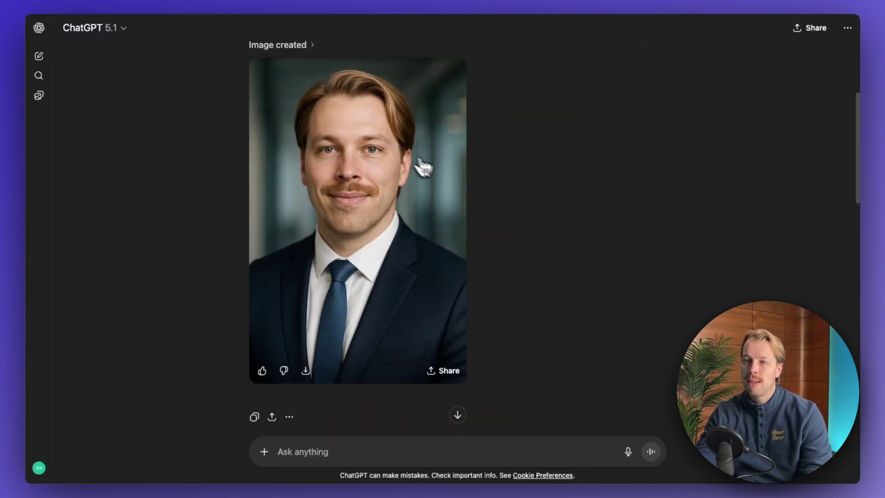
scroll(429, 138, "down", 6)
scroll(415, 230, "down", 4)
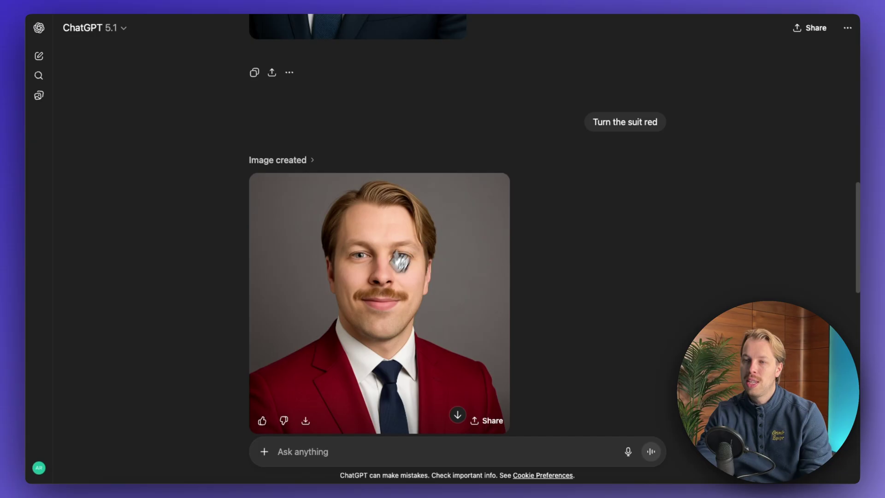
scroll(405, 200, "down", 3)
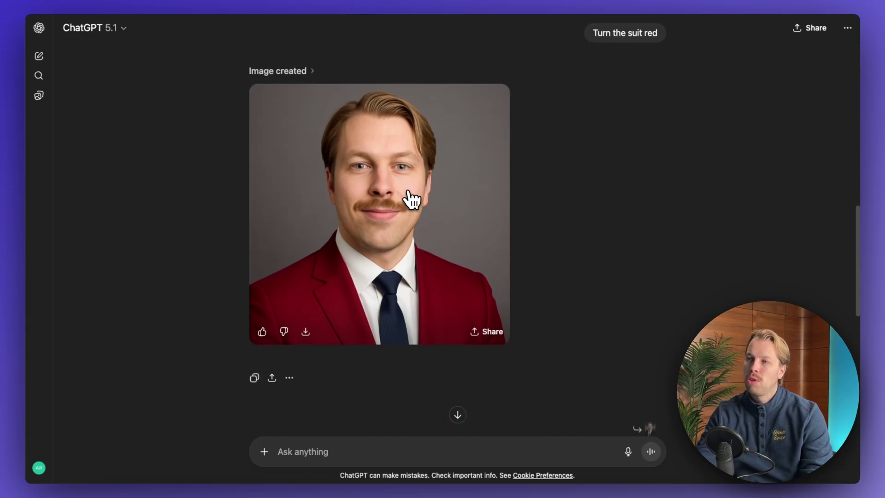
scroll(412, 192, "up", 2)
scroll(416, 192, "up", 3)
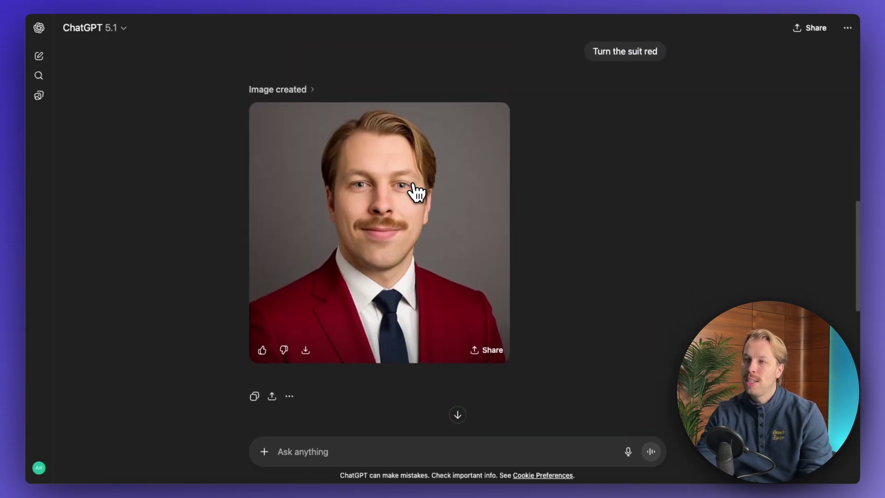
triple_click(637, 159)
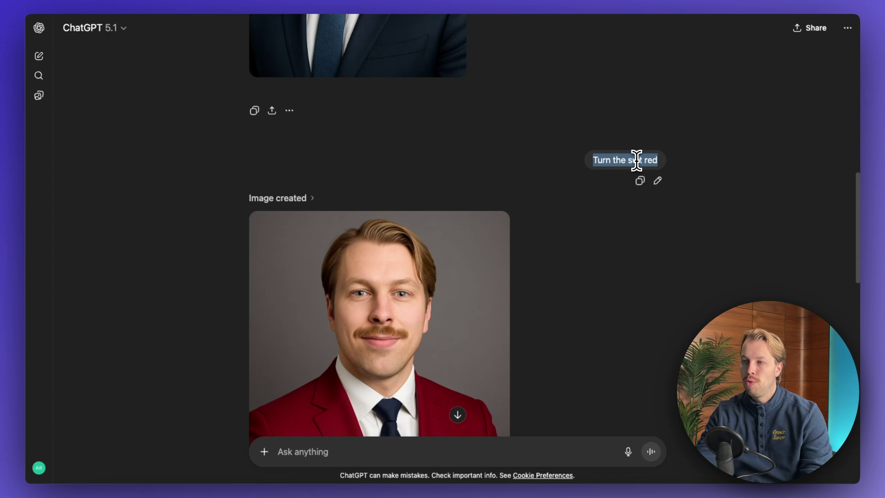
scroll(472, 145, "down", 8)
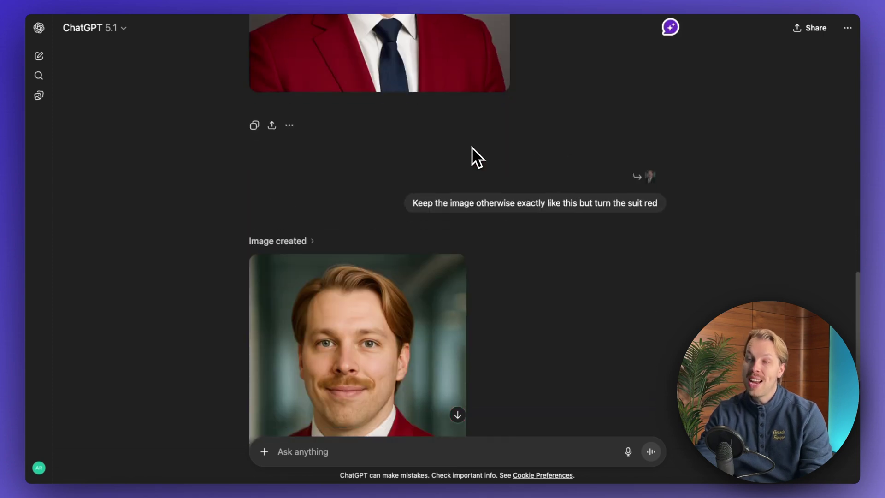
scroll(508, 147, "up", 9)
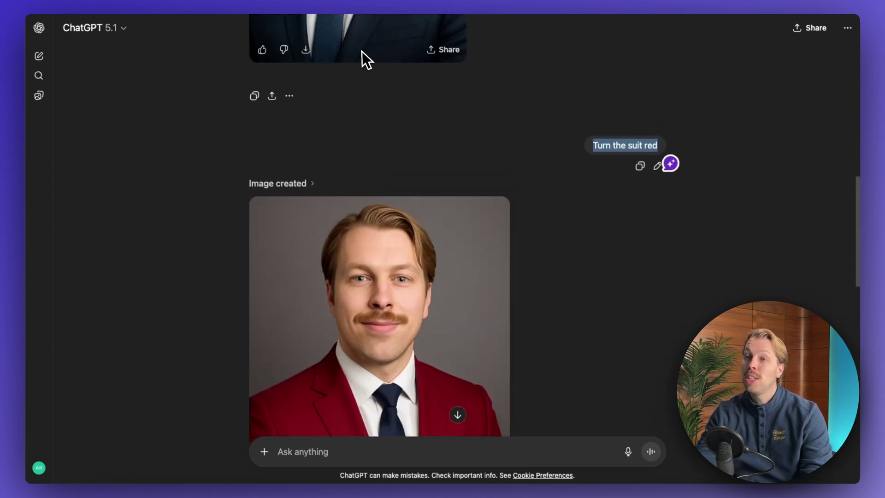
left_click(362, 53)
Highlight the red-suit edit prompt text, including the word 'otherwise'
triple_click(354, 447)
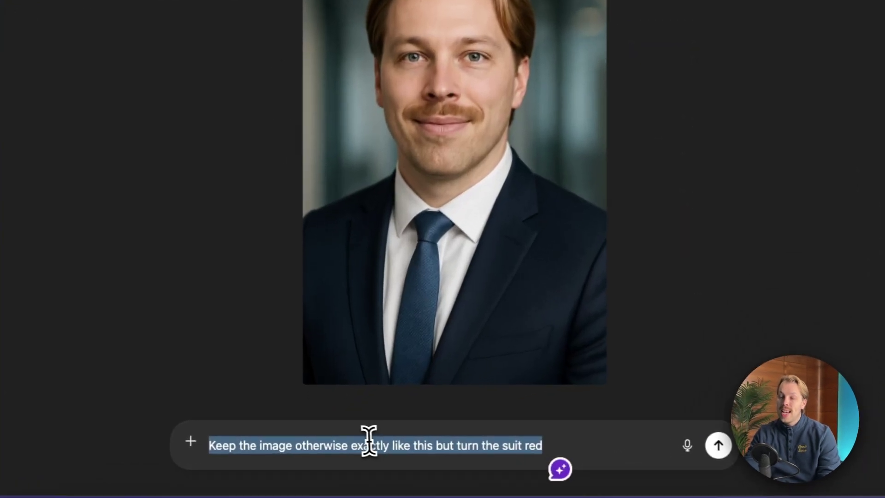
left_click(350, 440)
triple_click(326, 445)
double_click(328, 445)
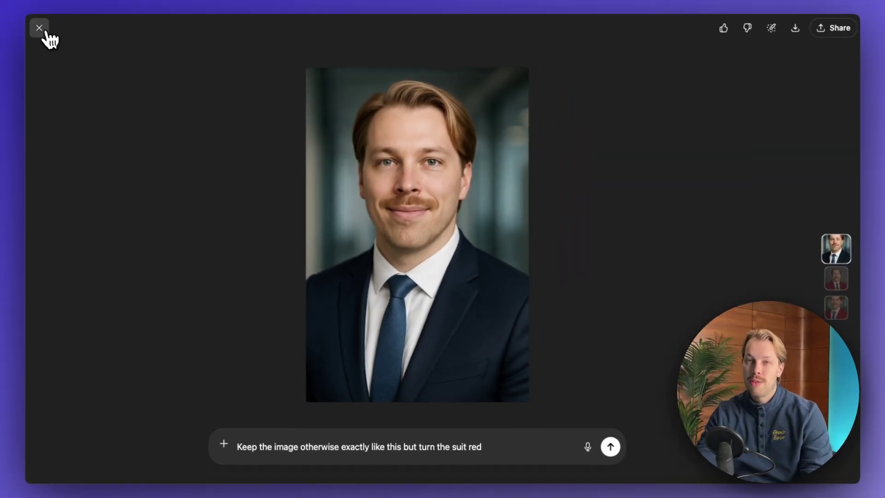
Open the red-suit image full-screen and flip between it and the navy-suit original
left_click(40, 27)
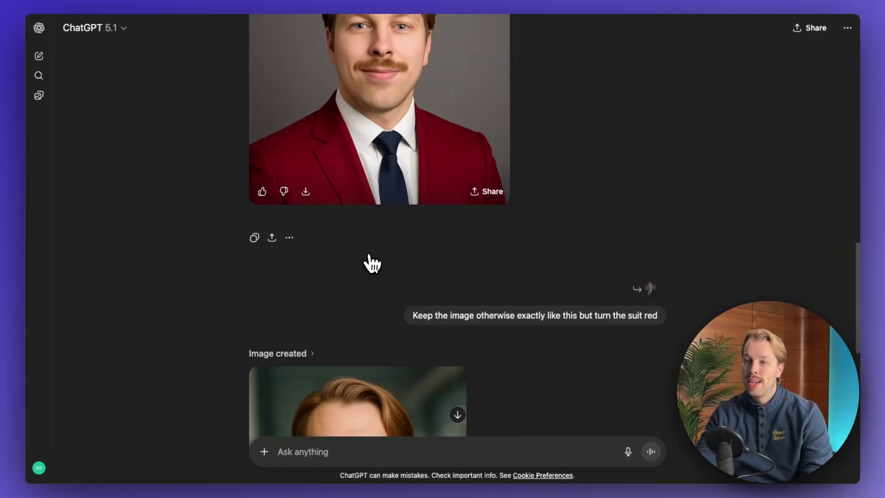
scroll(373, 264, "down", 5)
left_click(347, 178)
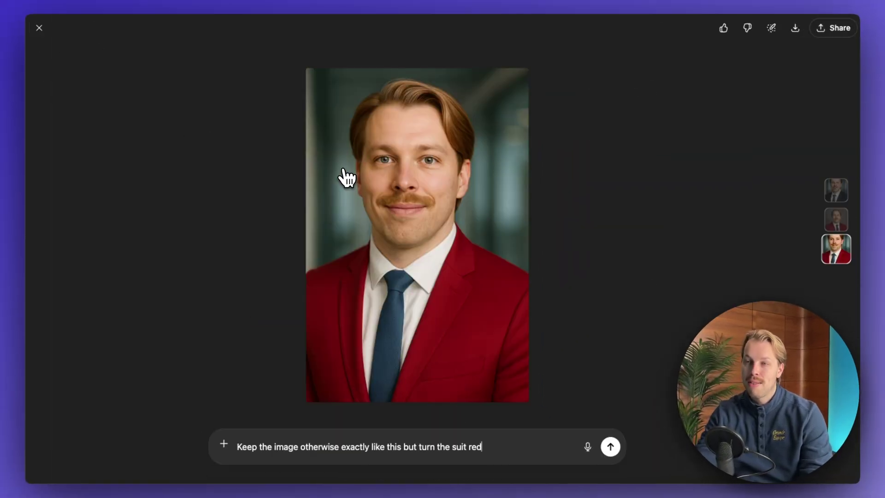
left_click(837, 191)
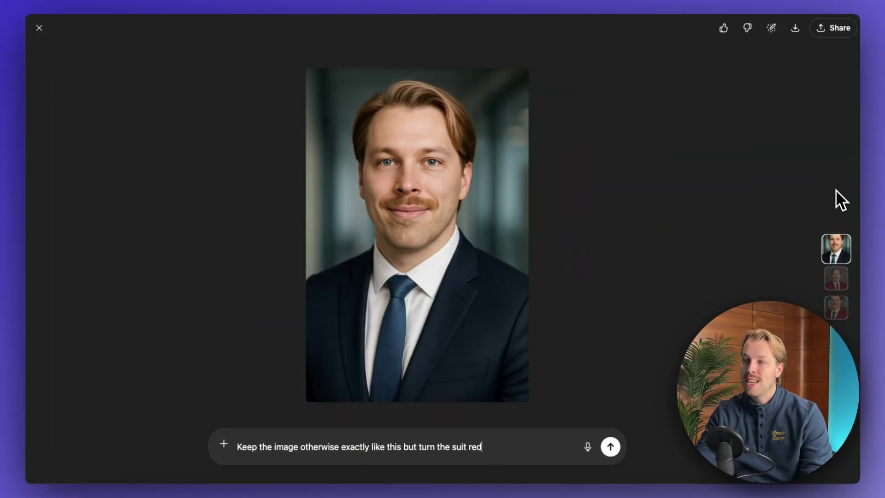
left_click(837, 308)
left_click(836, 191)
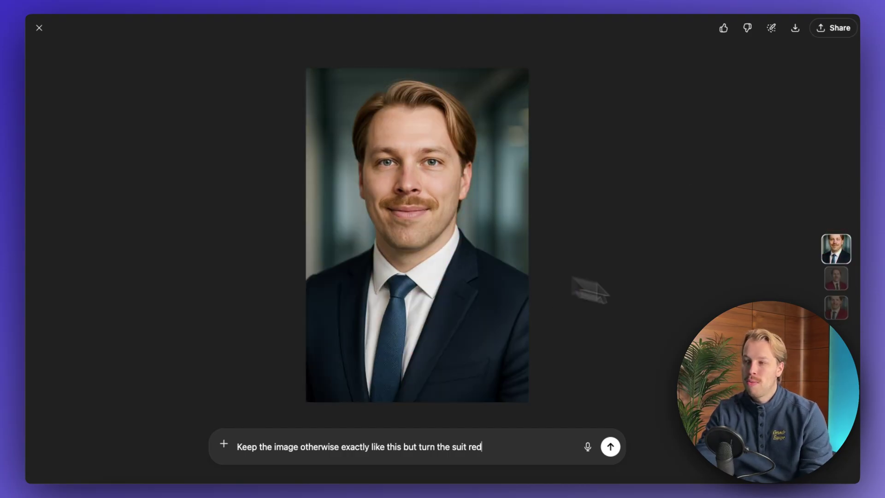
left_click(838, 316)
left_click(835, 193)
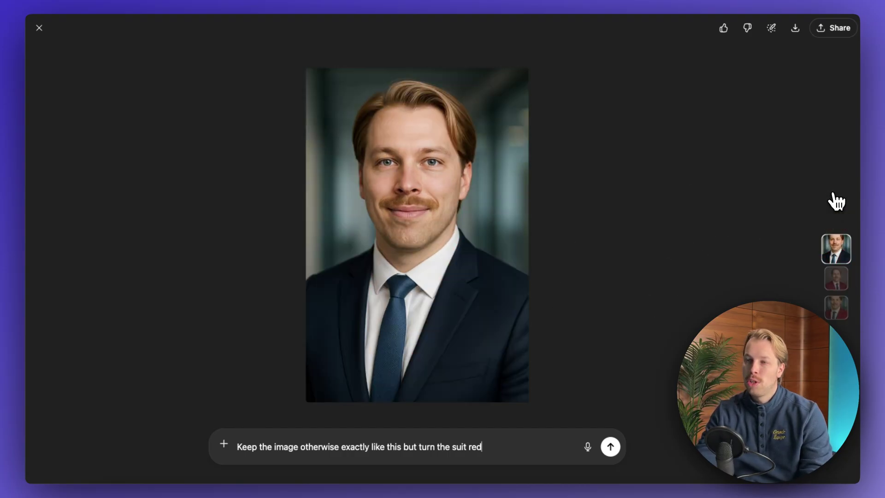
left_click(841, 315)
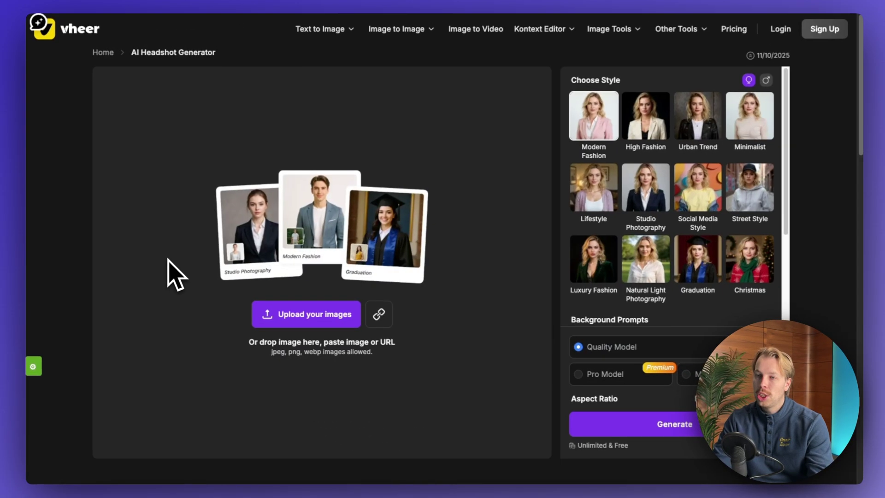
Upload a selfie to Vheer, choose the male High Fashion style and generate
left_click_drag(738, 152, 272, 248)
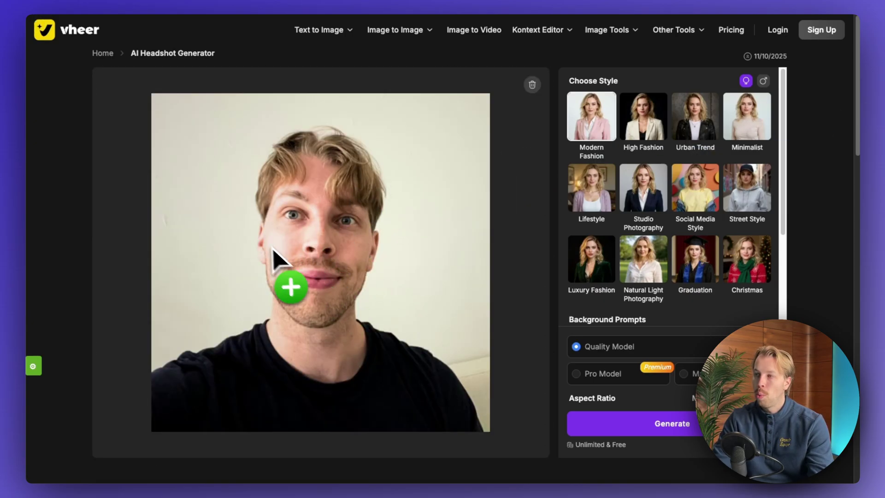
left_click(763, 81)
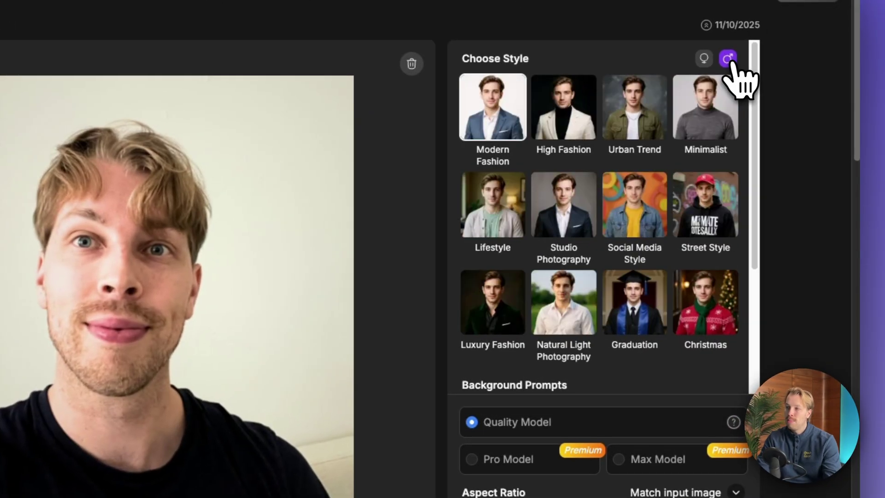
left_click(574, 122)
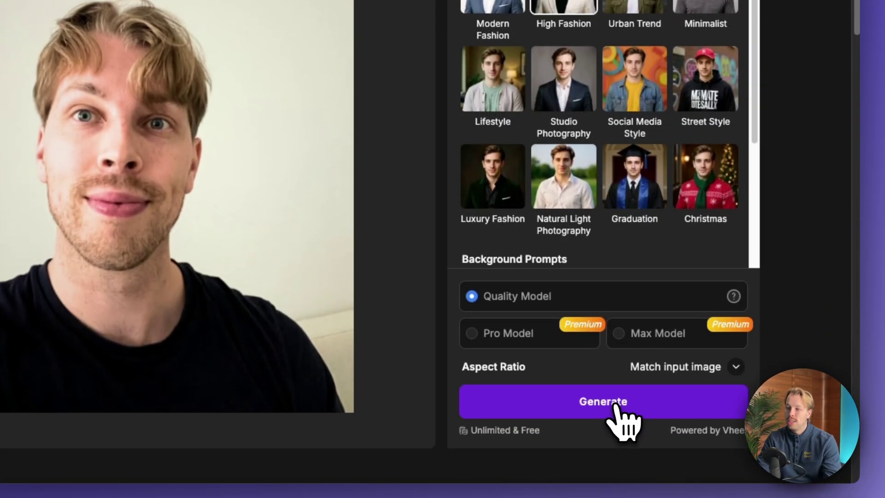
left_click(616, 404)
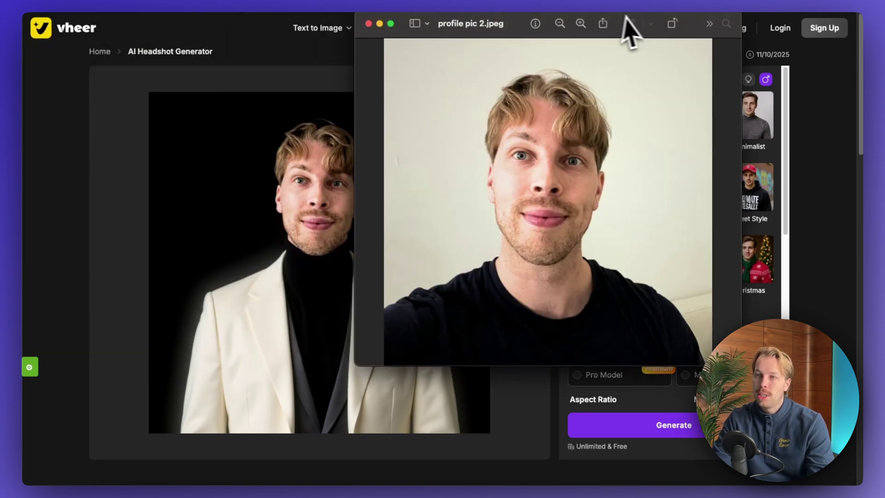
Place the profile pic 2.jpeg preview beside the High Fashion result, then close it
left_click_drag(631, 32, 681, 65)
left_click_drag(779, 51, 779, 175)
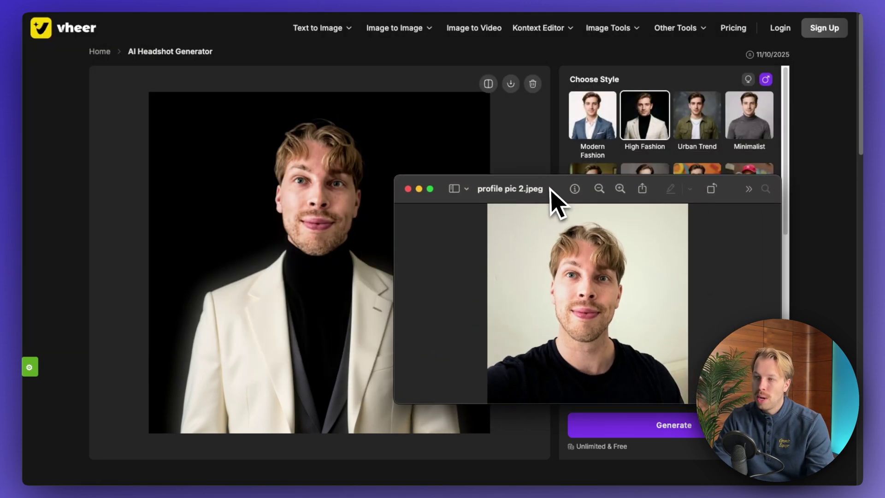
left_click_drag(552, 191, 532, 93)
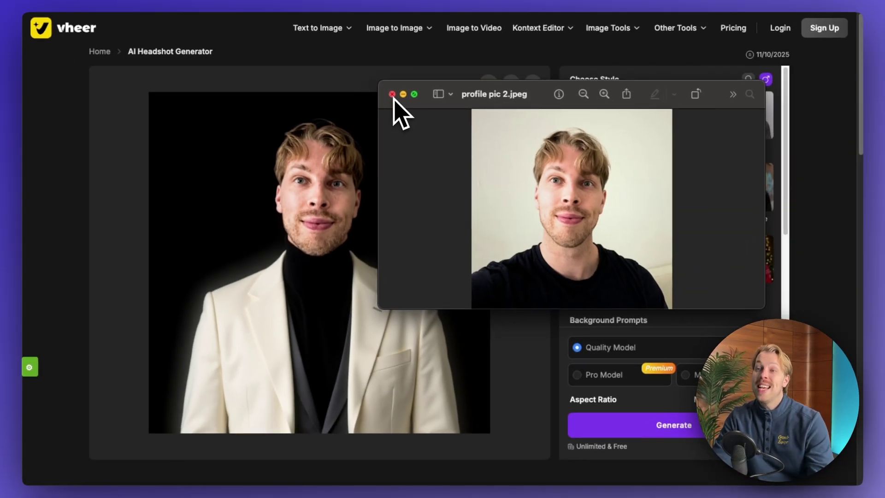
left_click(392, 94)
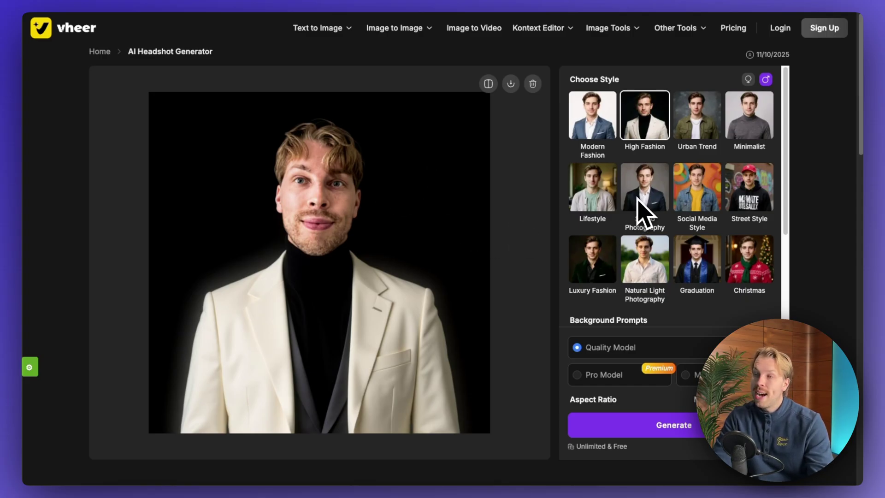
Generate a Studio Photography headshot in Vheer and compare it with the shrunken original selfie
left_click(658, 230)
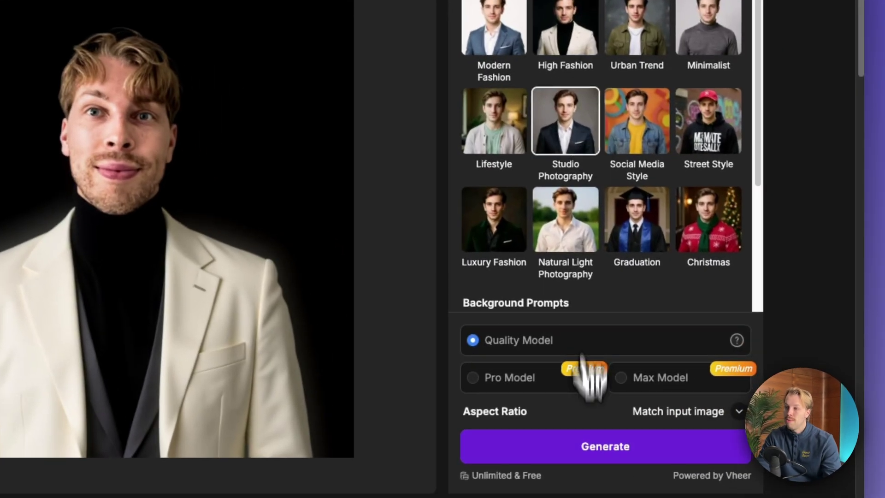
left_click(656, 424)
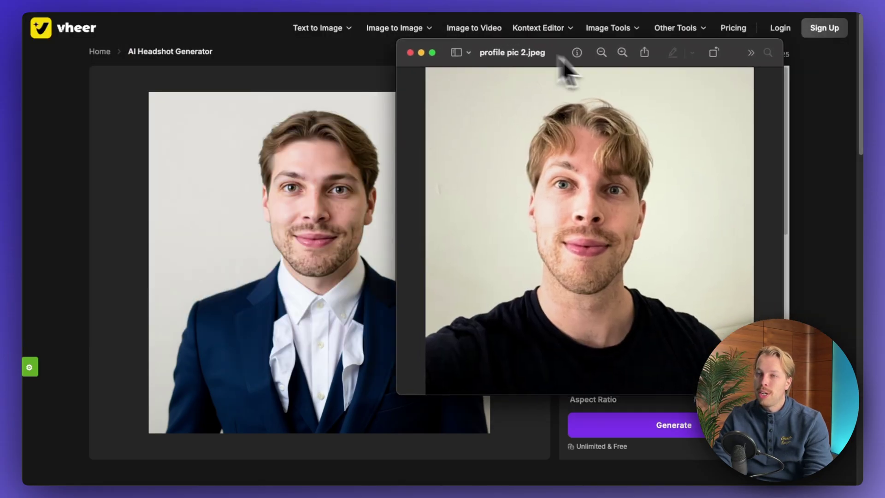
left_click_drag(766, 65, 601, 94)
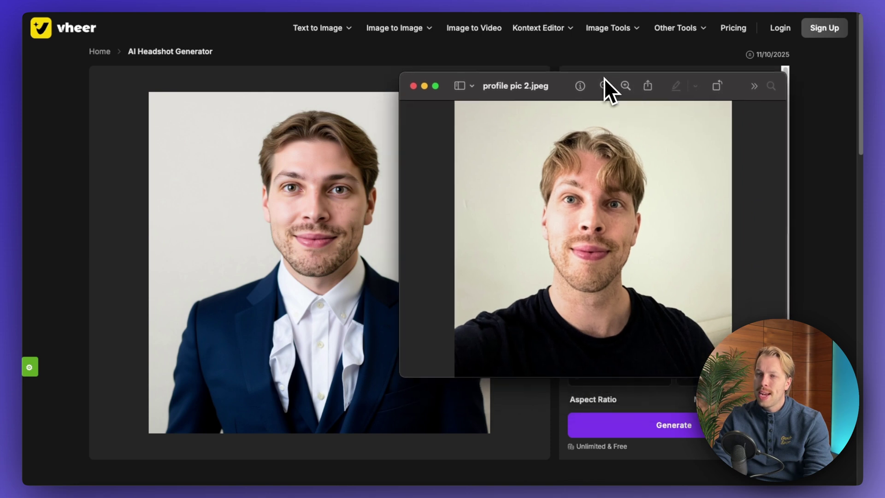
left_click(413, 87)
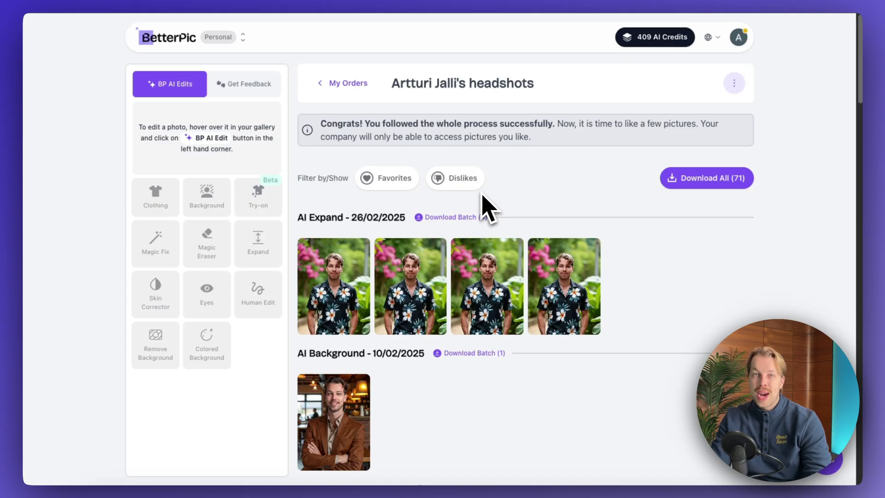
Scroll the My Orders gallery past the AI edit batches to the Original - 07/10/2024 grid
scroll(405, 148, "down", 15)
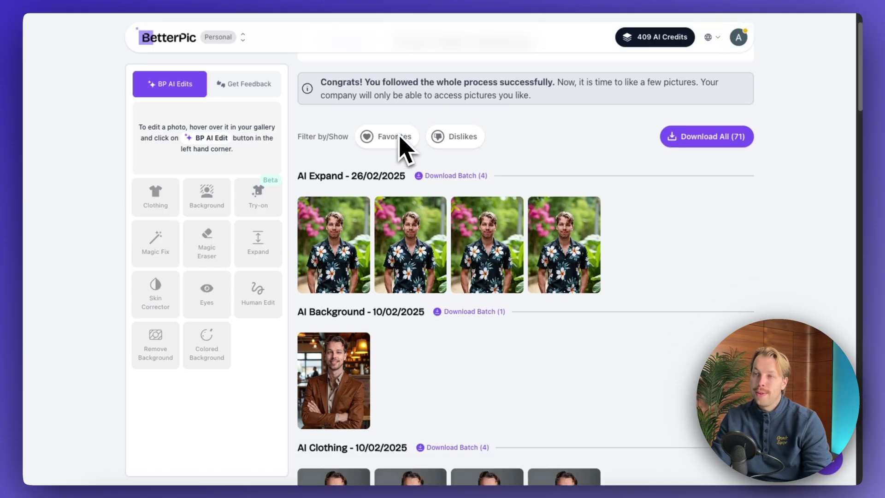
scroll(404, 152, "down", 15)
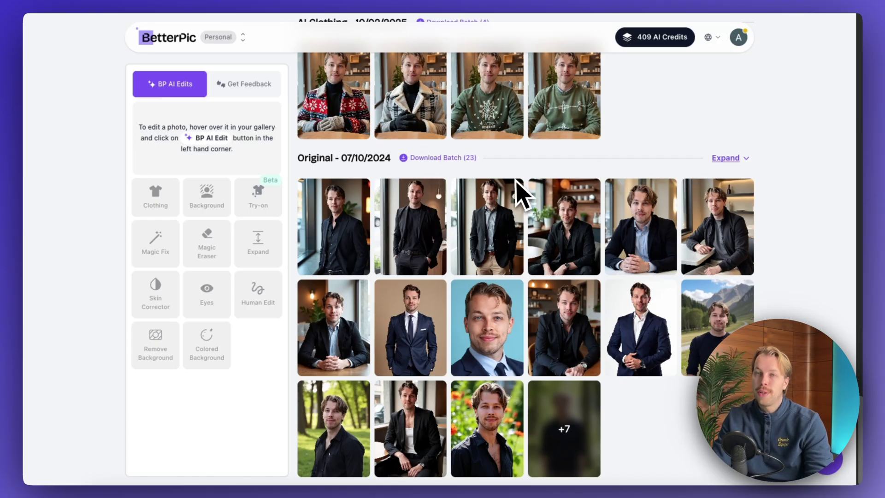
scroll(516, 185, "up", 8)
scroll(519, 189, "up", 10)
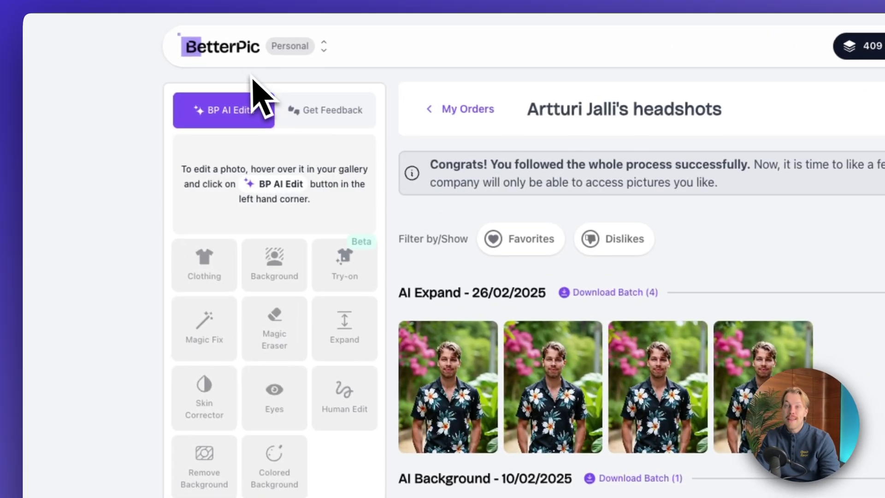
scroll(191, 71, "down", 5)
scroll(277, 138, "down", 10)
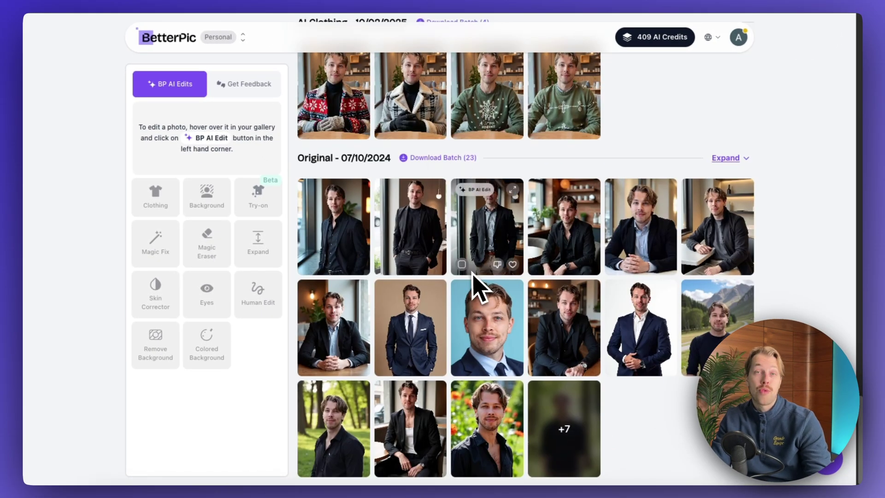
Open the first original headshot full size and browse to the seated grey-jacket and standing navy-suit shots
left_click(349, 245)
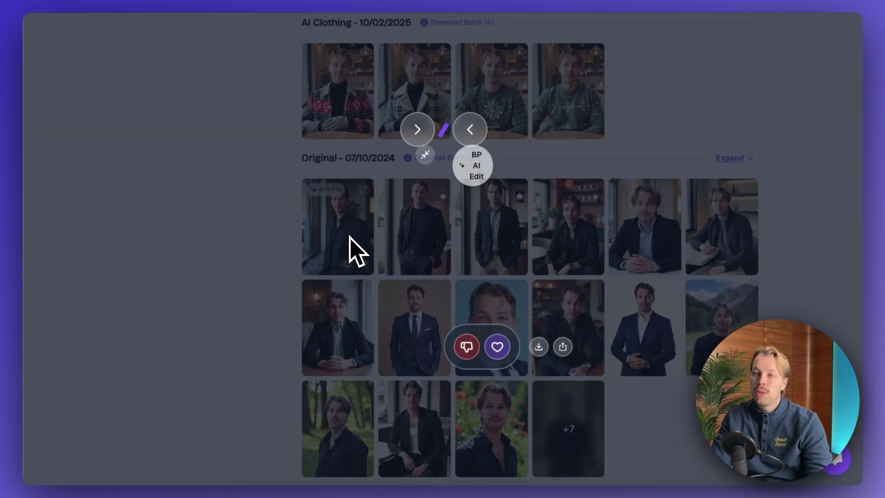
left_click(553, 216)
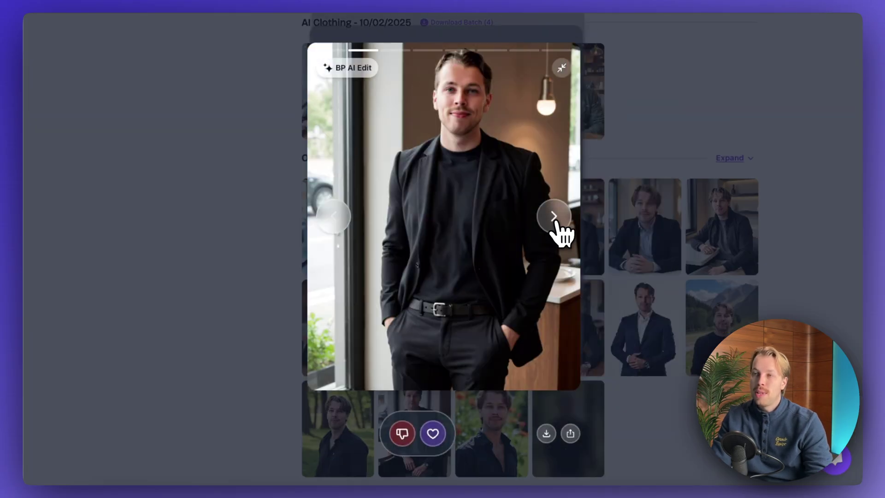
left_click(553, 217)
left_click(554, 216)
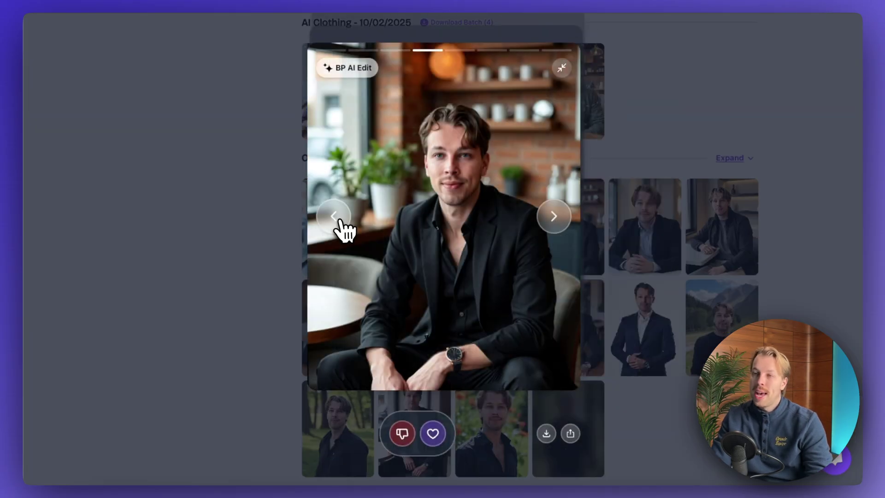
left_click(335, 220)
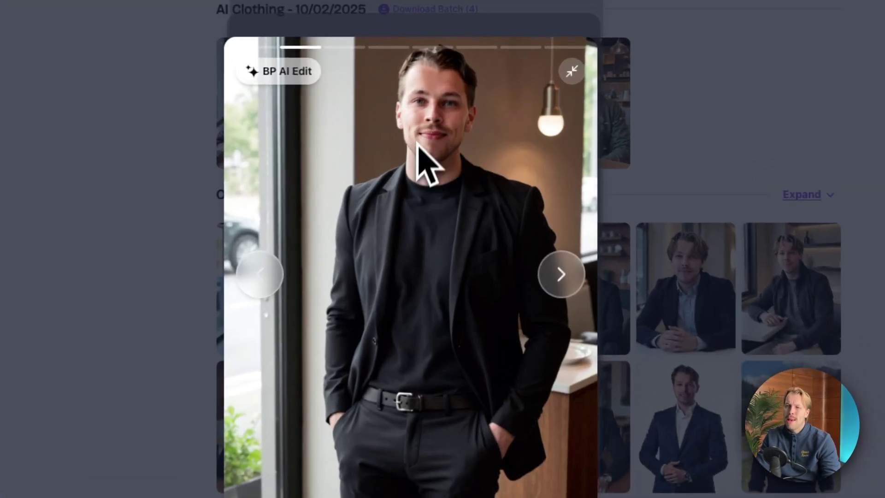
left_click(561, 274)
left_click(561, 274)
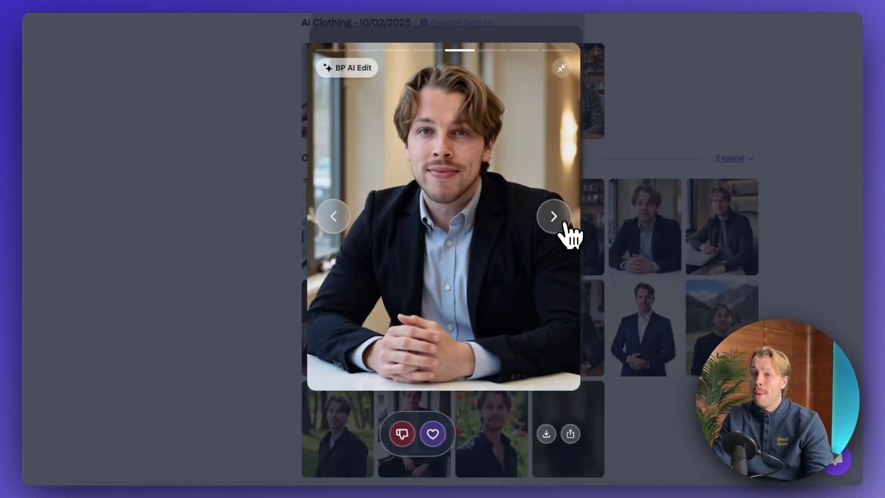
left_click(561, 275)
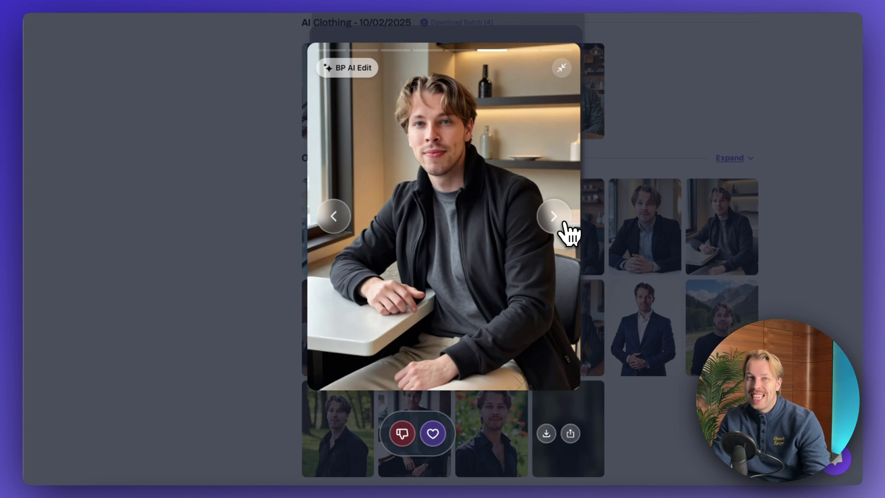
left_click(564, 223)
left_click(564, 223)
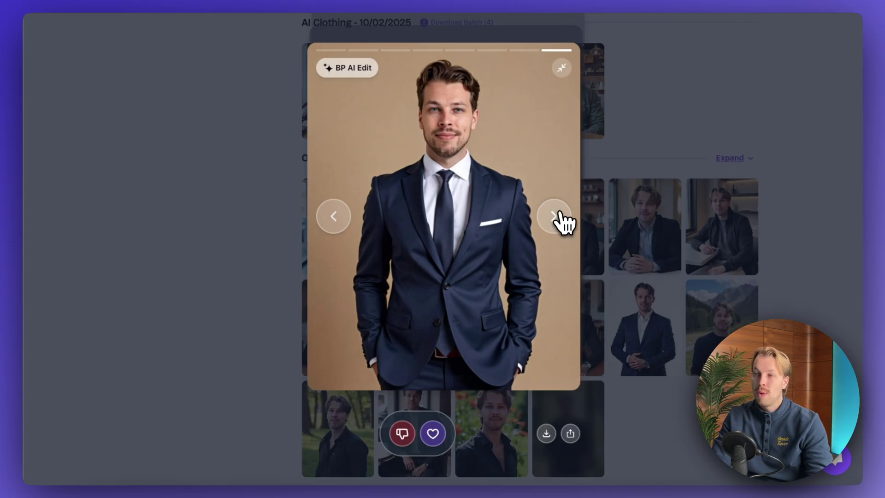
Browse the blue-background, café, white-background, mountain-valley, forest and floral-shirt headshots to the last one
left_click(555, 215)
left_click(555, 215)
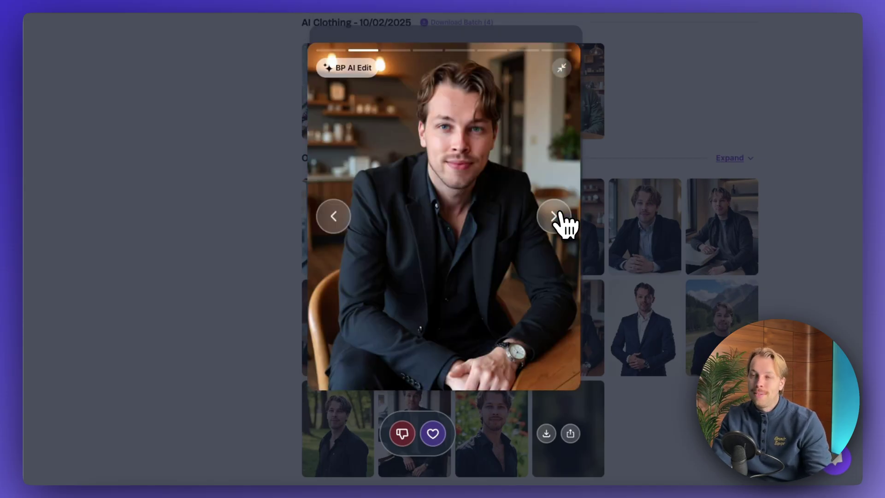
left_click(556, 215)
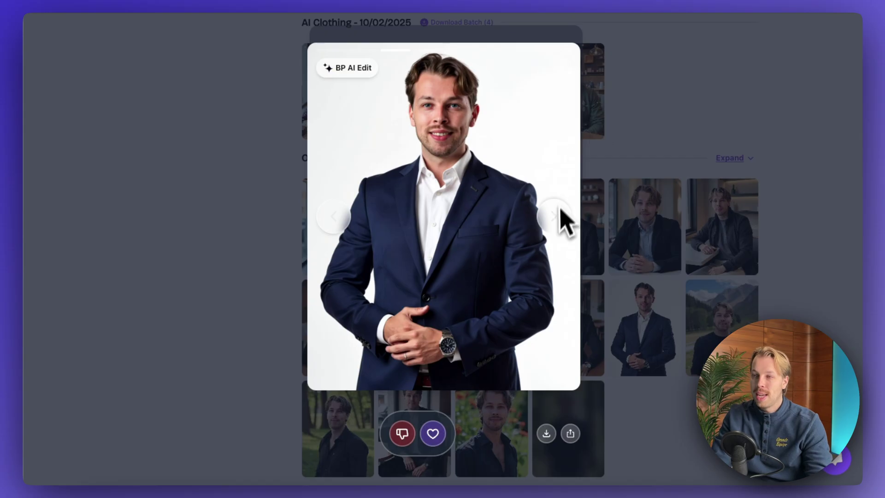
left_click(558, 213)
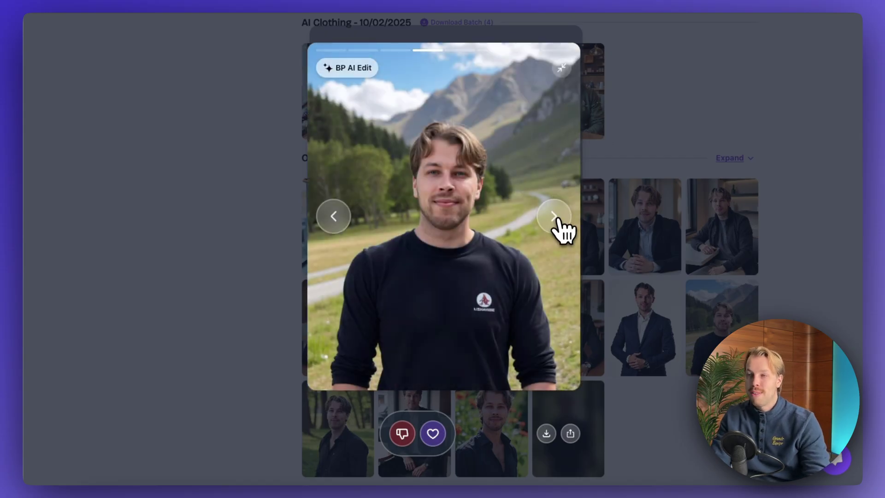
left_click(557, 217)
left_click(346, 214)
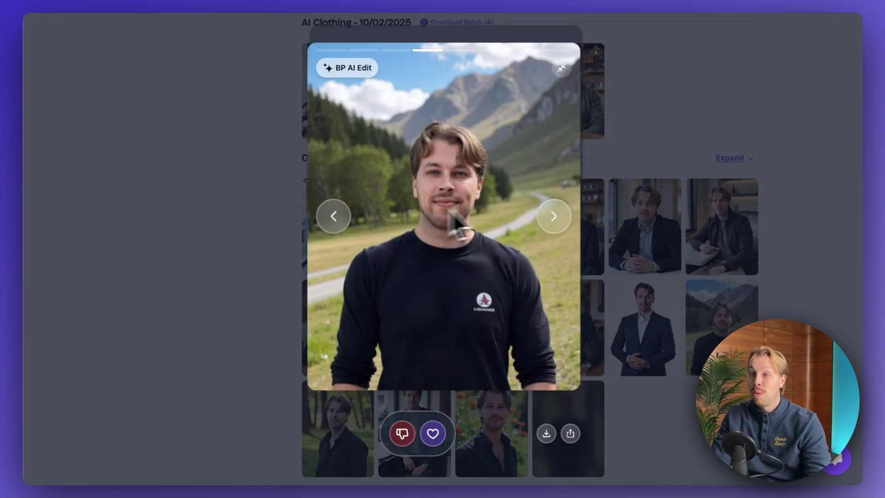
left_click(555, 216)
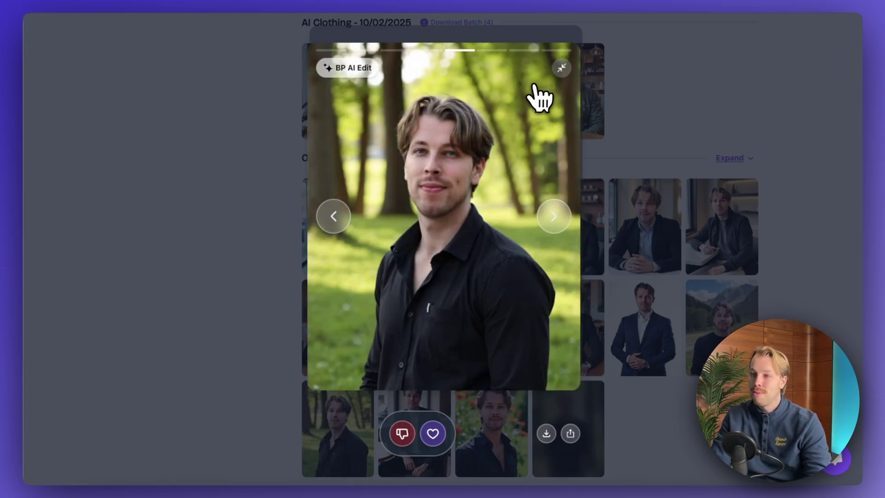
left_click(548, 217)
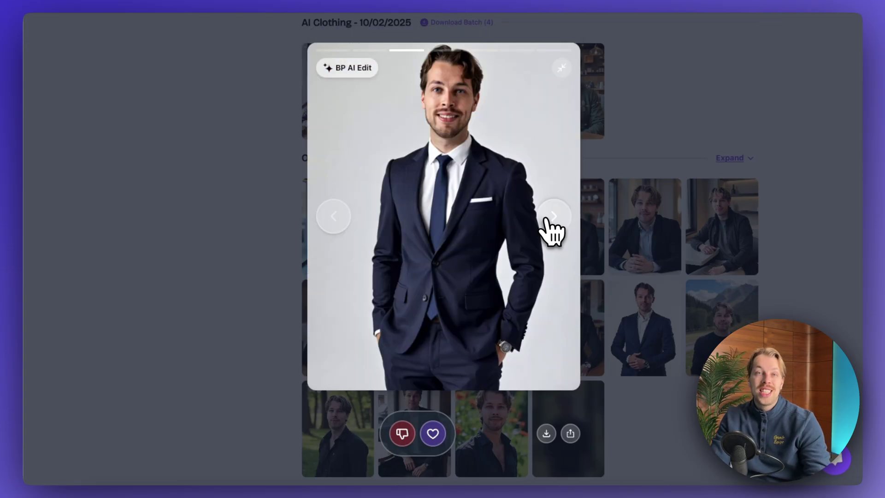
left_click(547, 220)
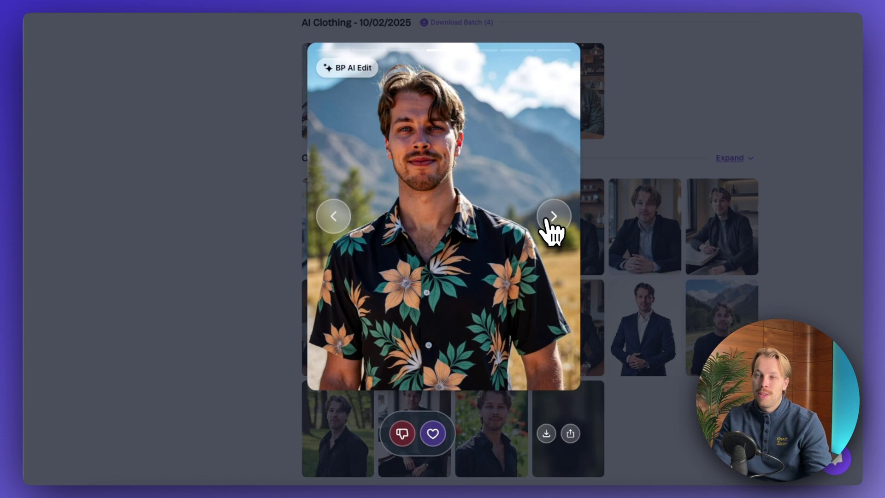
left_click(551, 224)
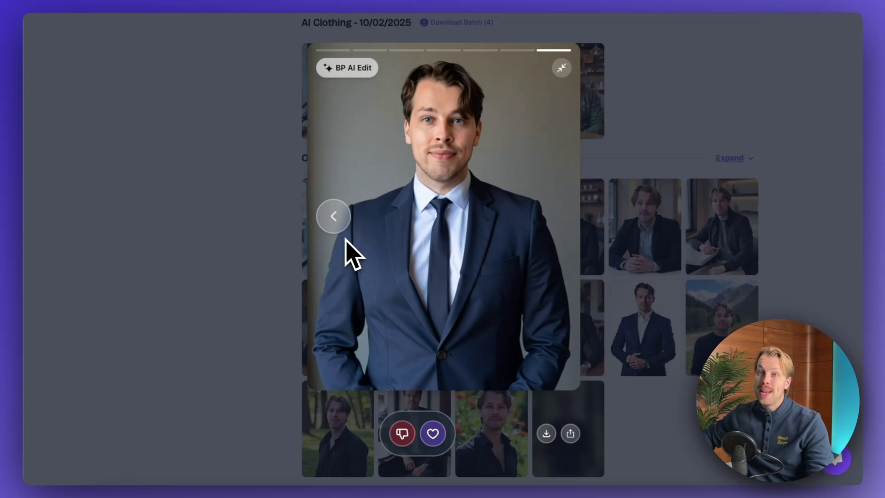
Step back from the last headshot past the navy-suit studio headshot to earlier ones
left_click(332, 217)
left_click(333, 216)
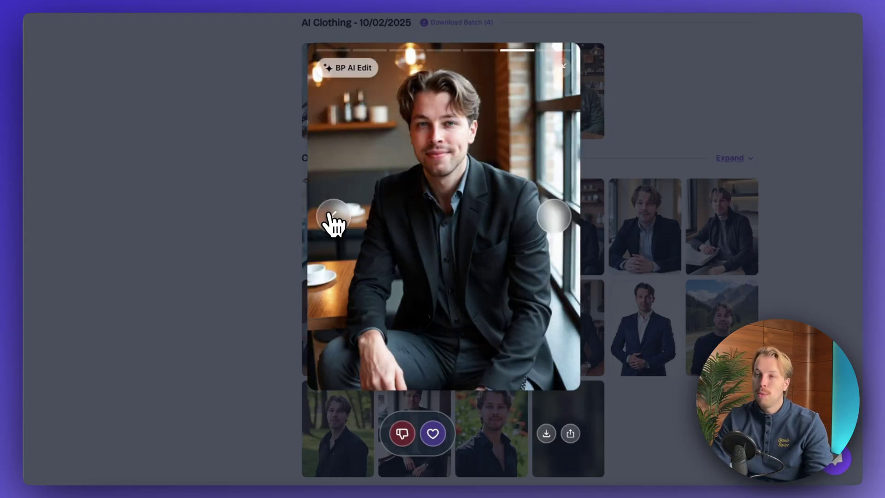
left_click(332, 218)
left_click(333, 219)
left_click(332, 217)
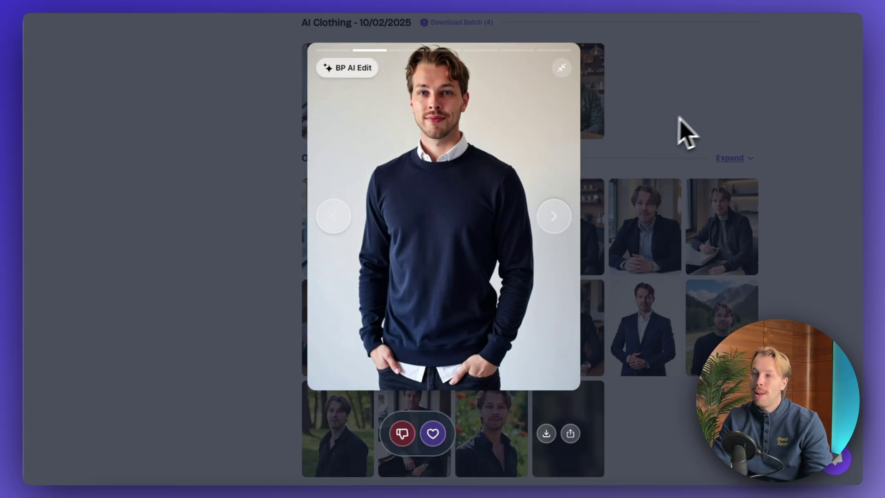
left_click(326, 220)
left_click(324, 217)
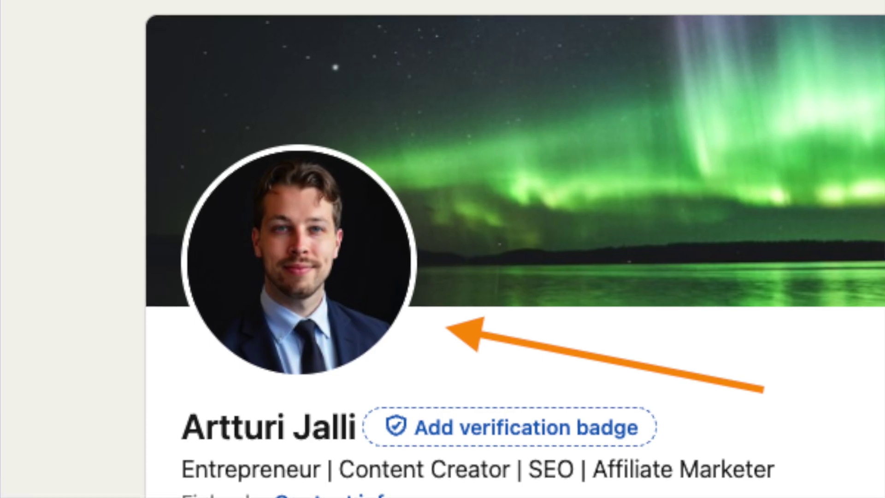